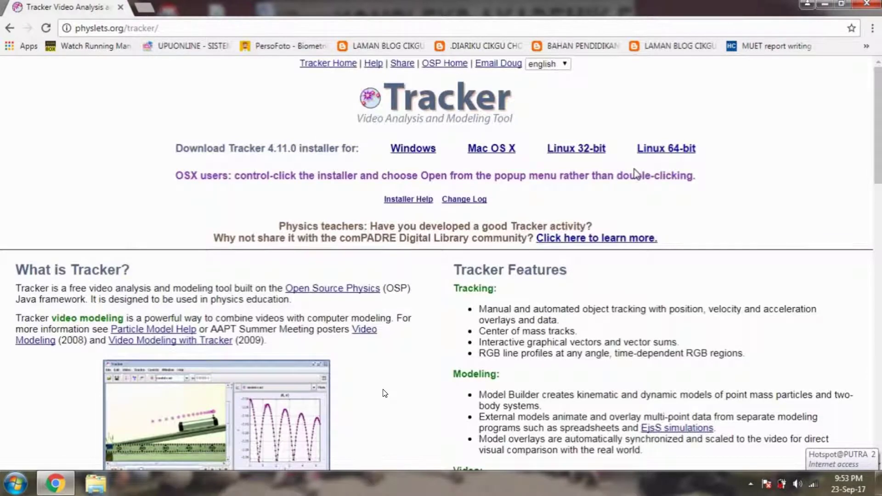
Step: Look over the Tracker page and download the Tracker 4.11.0 installer for Windows
{"action": "scroll", "coordinate": [631, 170], "scroll_direction": "down", "scroll_amount": 9}
{"action": "scroll", "coordinate": [635, 169], "scroll_direction": "down", "scroll_amount": 12}
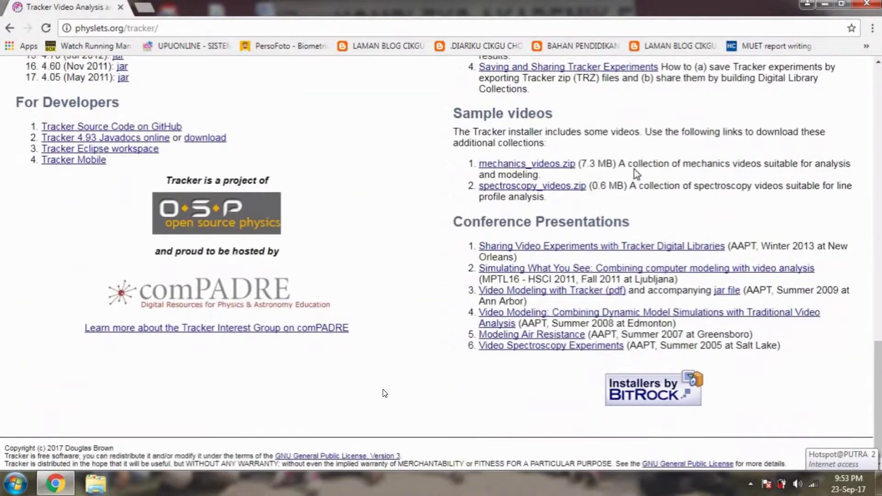
{"action": "scroll", "coordinate": [635, 173], "scroll_direction": "up", "scroll_amount": 20}
{"action": "double_click", "coordinate": [409, 151]}
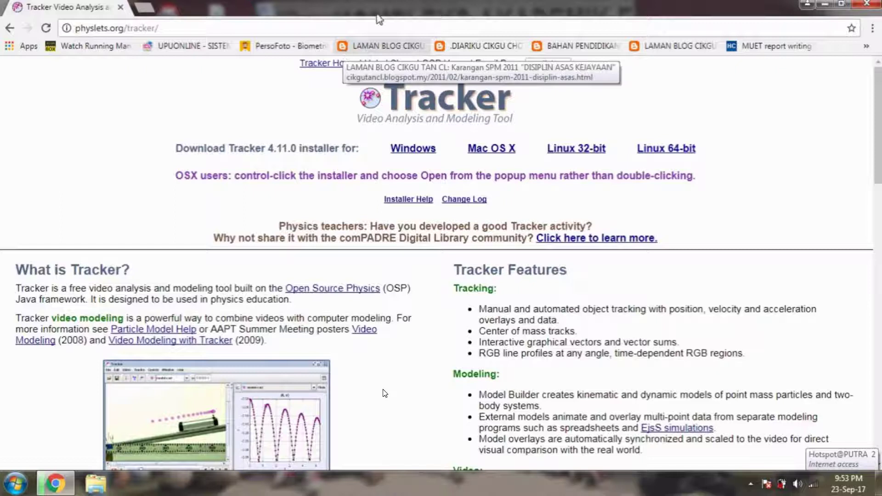
Step: Copy the downloaded Tracker installer from the browser onto the desktop and minimize the browser
{"action": "left_click_drag", "start_coordinate": [428, 10], "coordinate": [373, 8]}
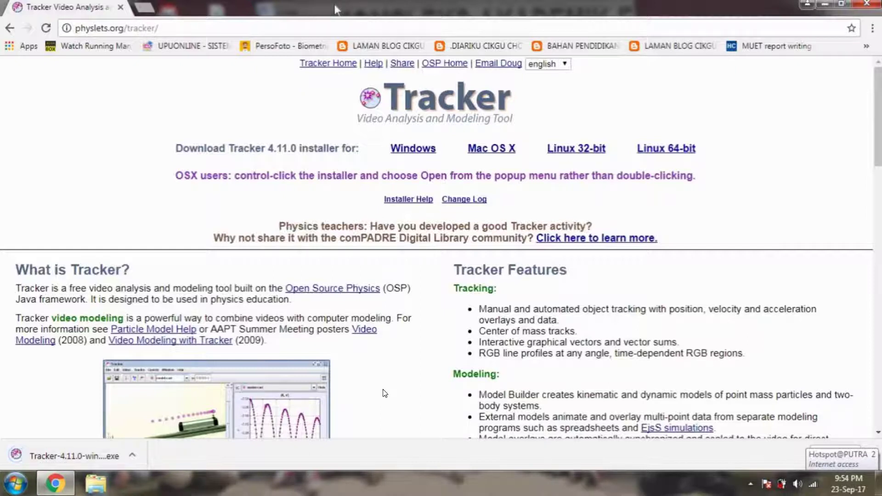
{"action": "left_click_drag", "start_coordinate": [377, 8], "coordinate": [569, 44]}
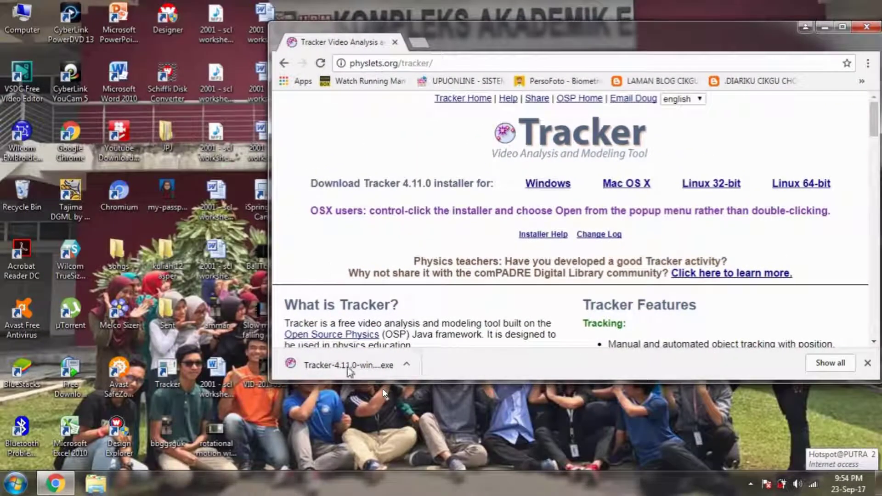
{"action": "left_click_drag", "start_coordinate": [349, 369], "coordinate": [321, 417]}
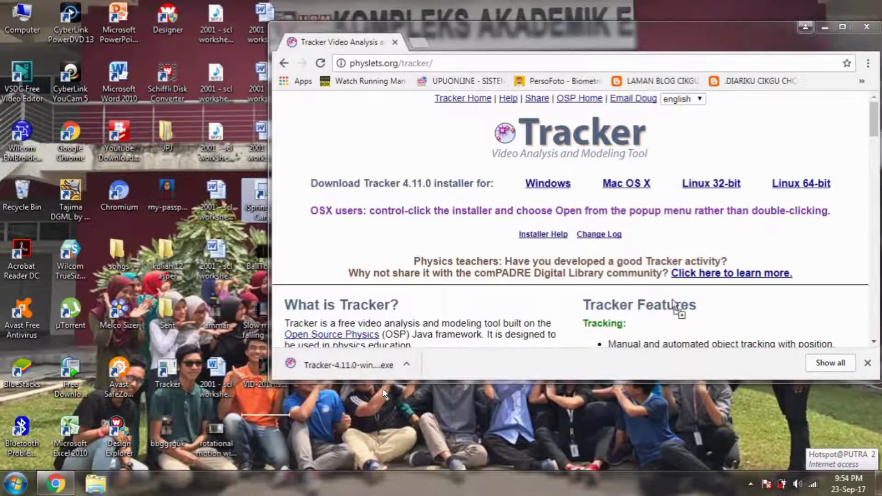
{"action": "left_click_drag", "start_coordinate": [772, 186], "coordinate": [832, 185]}
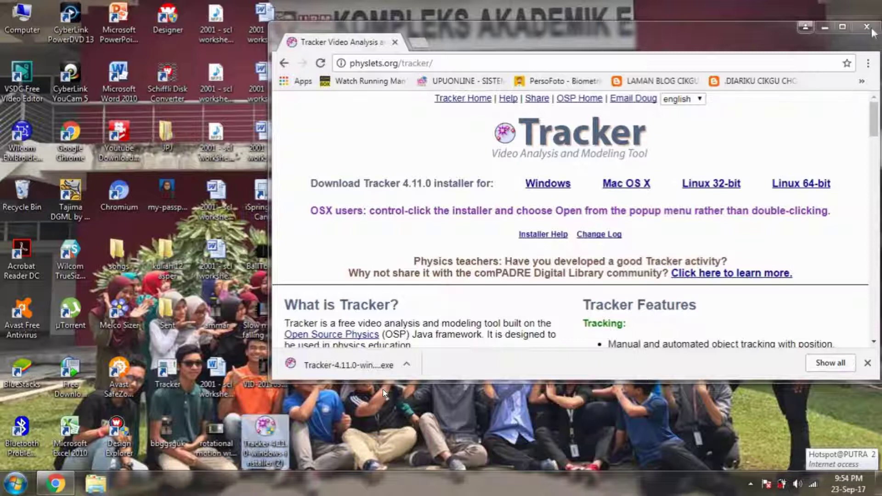
{"action": "left_click", "coordinate": [823, 26]}
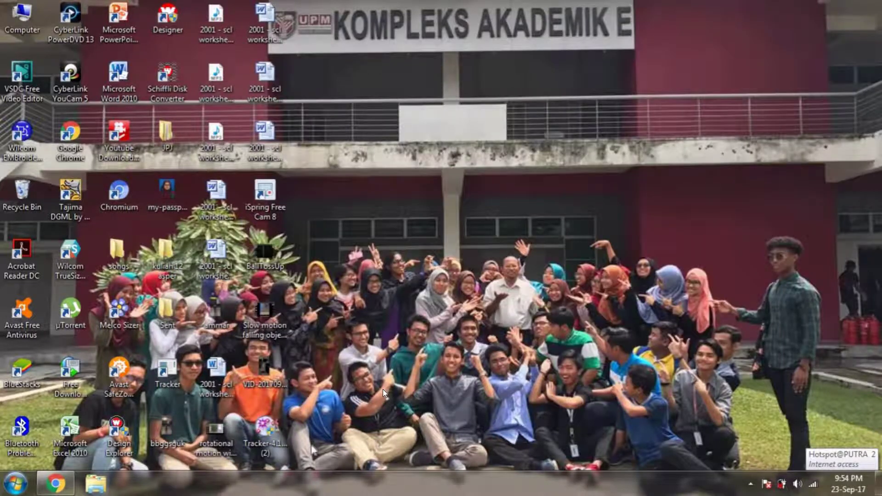
Step: Launch the Tracker installer from the desktop and agree to reinstall Tracker 4.11.0
{"action": "left_click", "coordinate": [276, 443]}
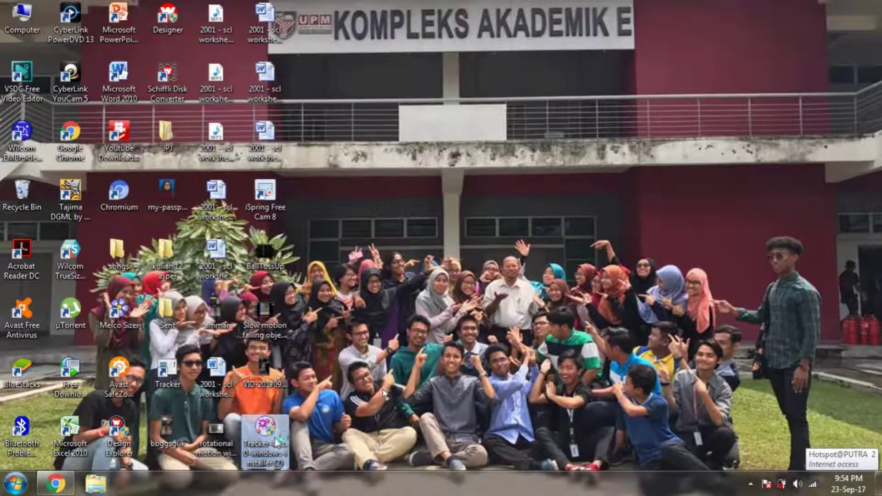
{"action": "left_click", "coordinate": [383, 393]}
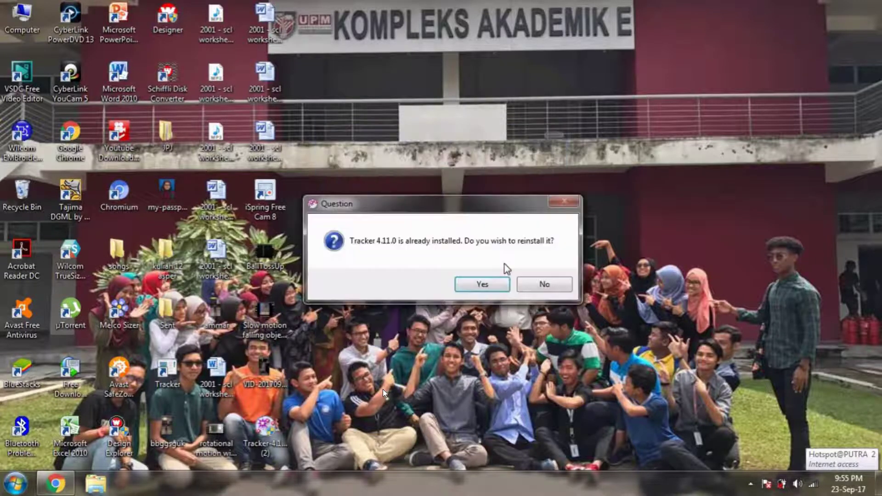
{"action": "left_click", "coordinate": [503, 283]}
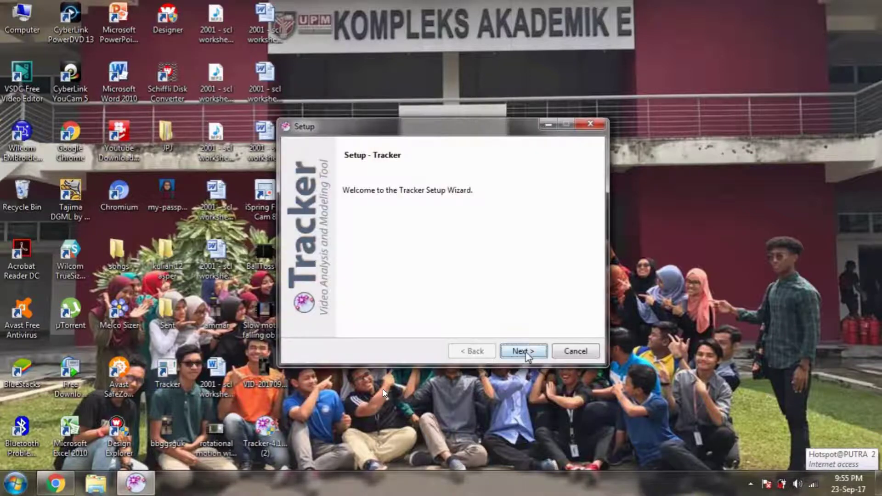
Step: Accept the license agreement and proceed through the setup wizard to the component selection
{"action": "left_click", "coordinate": [525, 353]}
{"action": "left_click", "coordinate": [394, 307]}
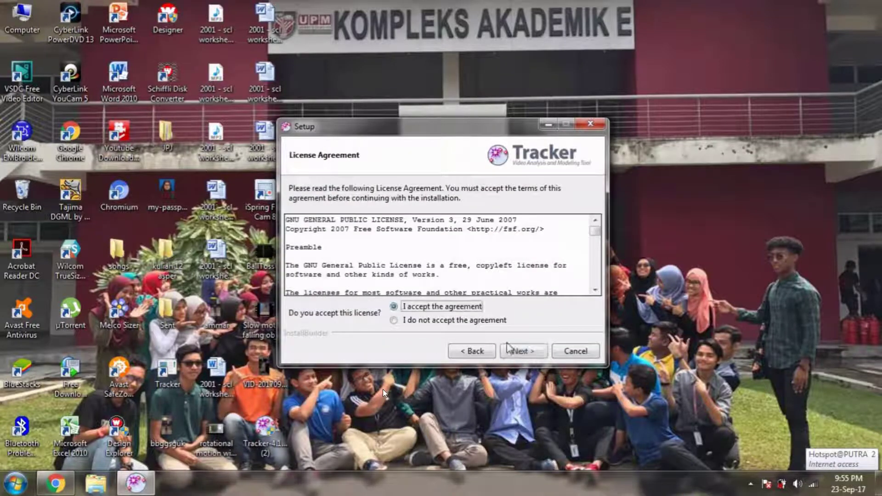
{"action": "left_click", "coordinate": [519, 353]}
{"action": "left_click", "coordinate": [521, 353]}
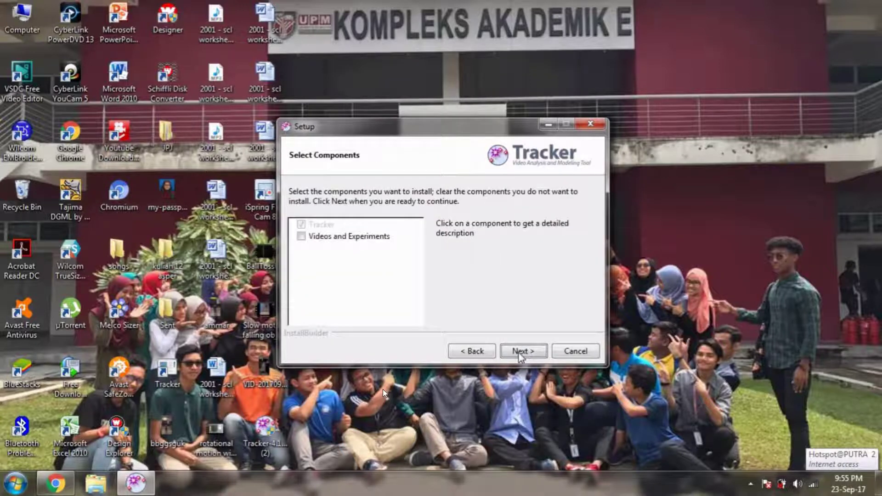
Step: Include the Videos and Experiments component, keep its default directory and run the installation
{"action": "left_click", "coordinate": [301, 237]}
{"action": "left_click", "coordinate": [527, 358]}
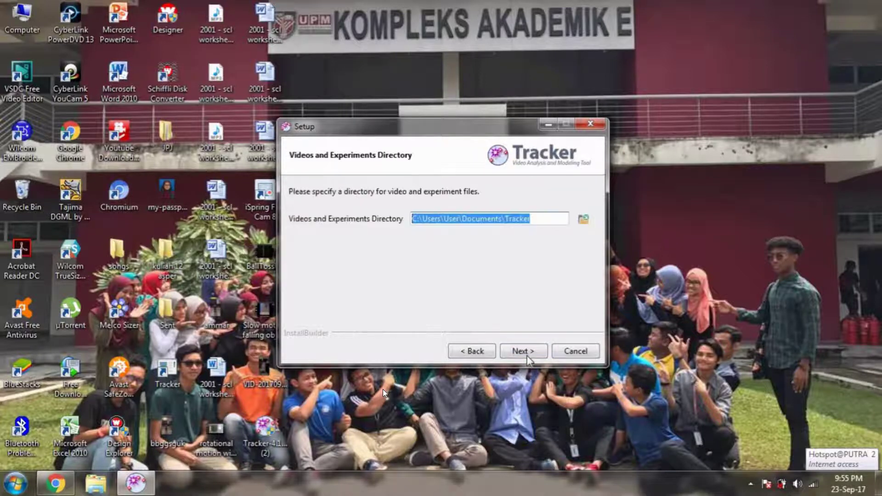
{"action": "left_click", "coordinate": [526, 357]}
{"action": "left_click", "coordinate": [527, 358]}
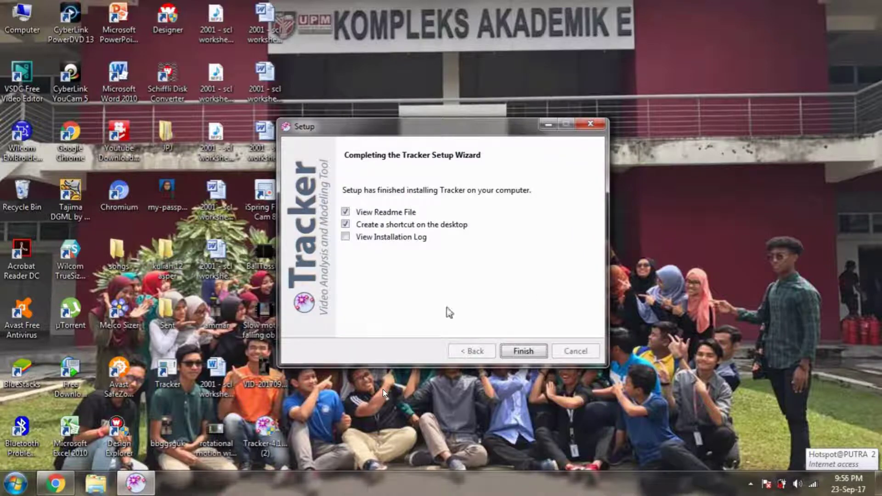
Step: Enable viewing the installation log and finish the Tracker setup wizard
{"action": "left_click", "coordinate": [345, 236]}
{"action": "left_click", "coordinate": [533, 346]}
Step: Read through the Tracker README, view the installation log, and close both windows
{"action": "left_click_drag", "start_coordinate": [230, 90], "coordinate": [471, 52]}
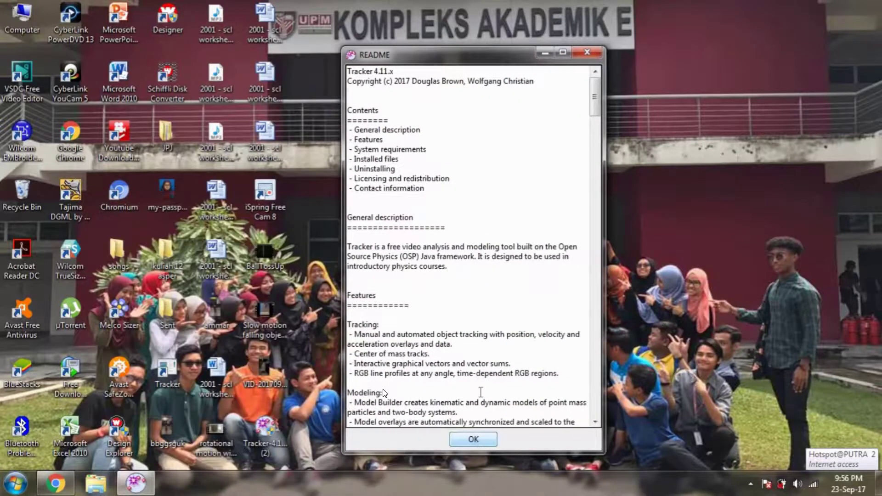
{"action": "scroll", "coordinate": [481, 392], "scroll_direction": "down", "scroll_amount": 20}
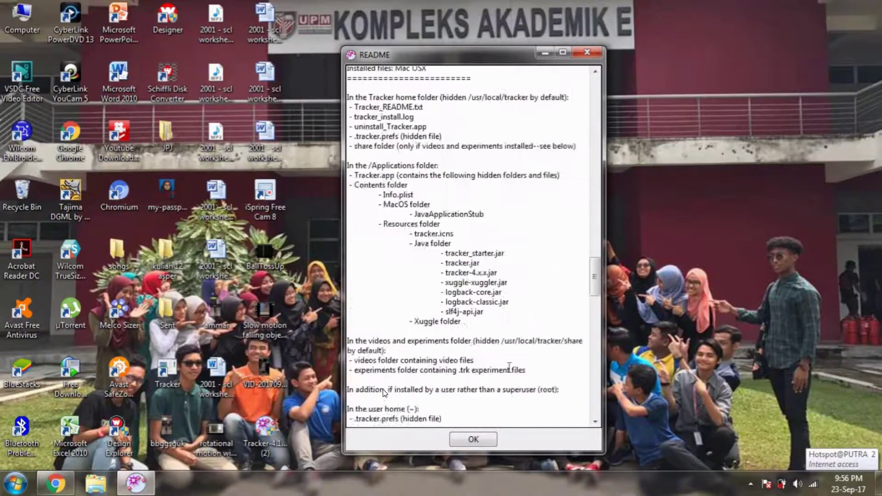
{"action": "scroll", "coordinate": [385, 393], "scroll_direction": "down", "scroll_amount": 20}
{"action": "scroll", "coordinate": [385, 393], "scroll_direction": "up", "scroll_amount": 15}
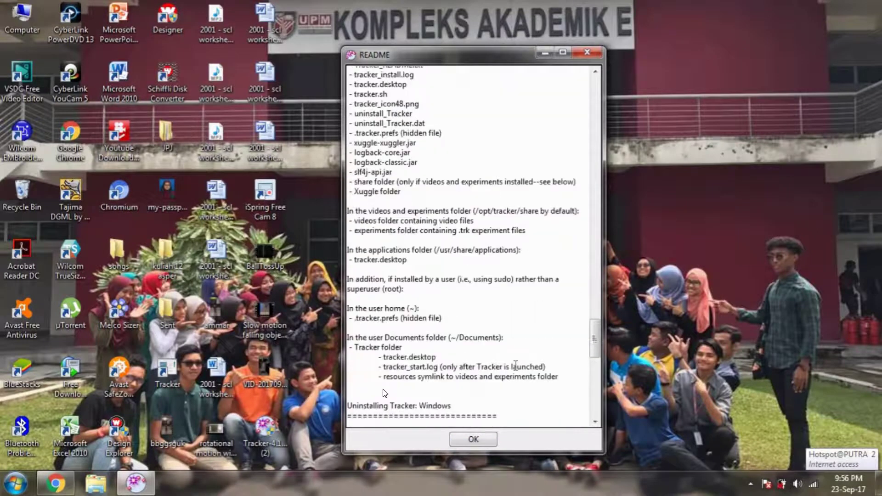
{"action": "scroll", "coordinate": [385, 393], "scroll_direction": "up", "scroll_amount": 20}
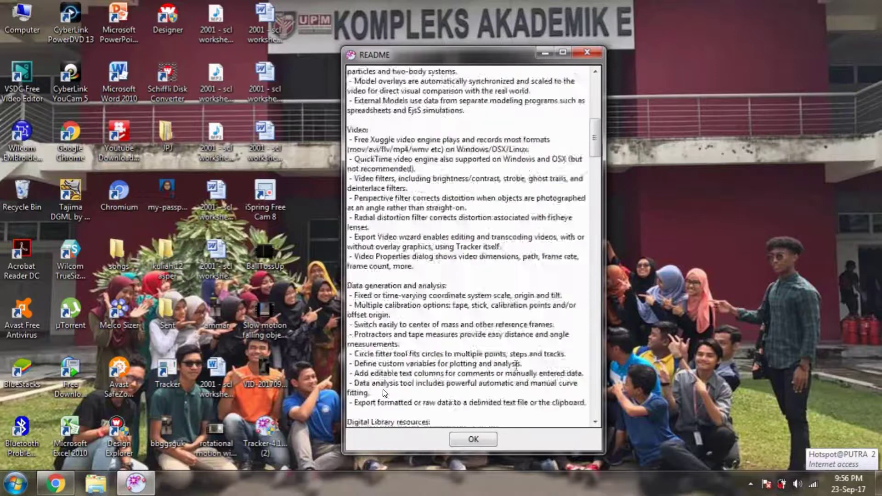
{"action": "scroll", "coordinate": [385, 393], "scroll_direction": "up", "scroll_amount": 15}
{"action": "left_click", "coordinate": [473, 439]}
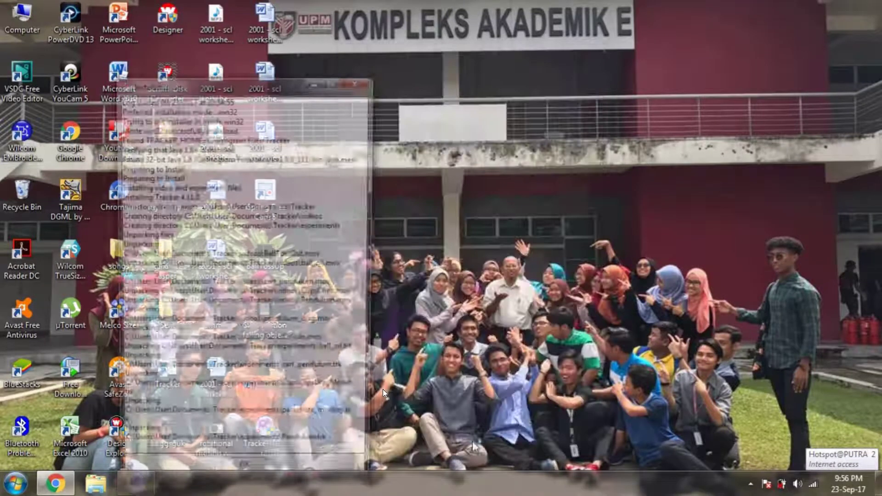
{"action": "left_click_drag", "start_coordinate": [288, 83], "coordinate": [544, 59]}
{"action": "left_click", "coordinate": [488, 452]}
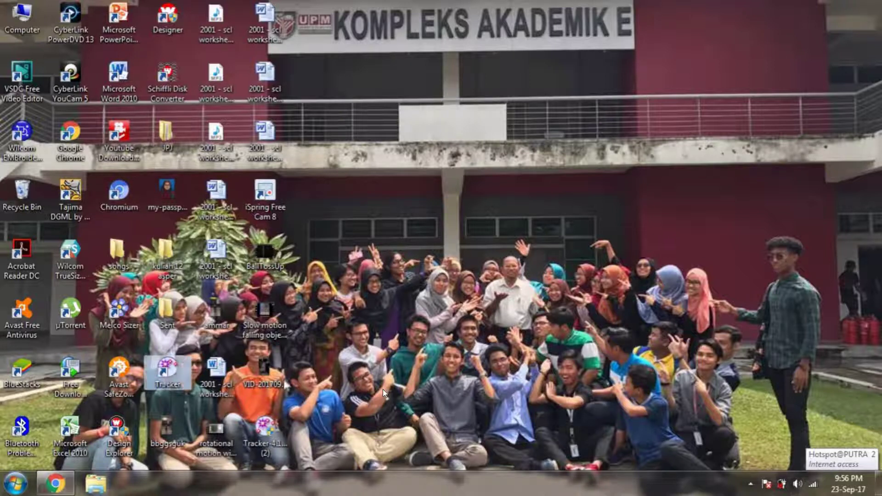
Step: Launch Tracker from its desktop shortcut and open the video VID-20170923-WA0008.mp4 from the Desktop folder
{"action": "left_click", "coordinate": [167, 383]}
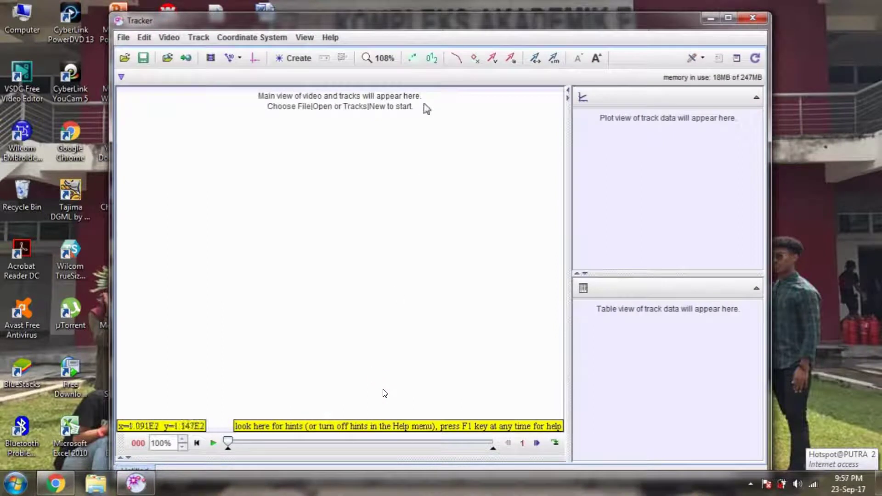
{"action": "left_click_drag", "start_coordinate": [441, 28], "coordinate": [652, 16]}
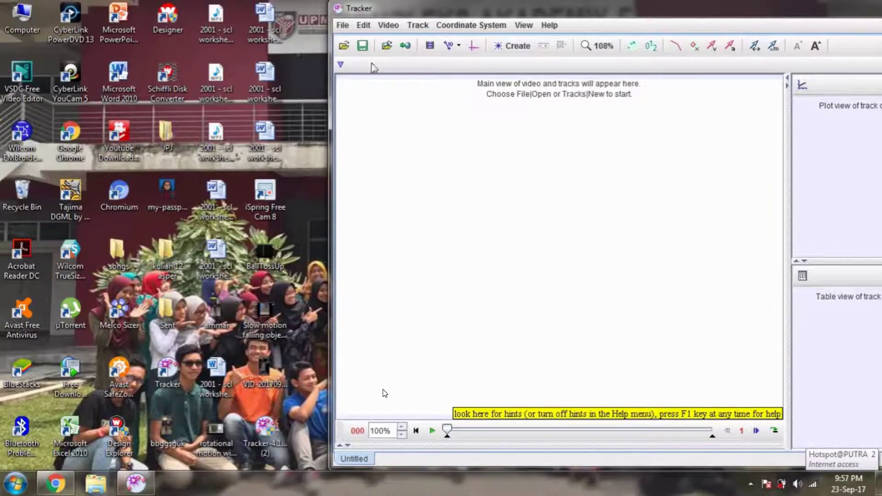
{"action": "left_click", "coordinate": [344, 46]}
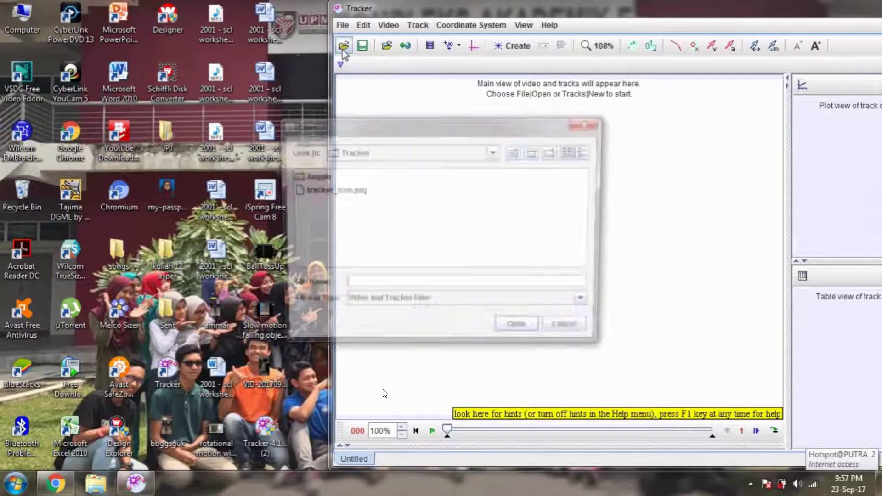
{"action": "left_click", "coordinate": [495, 151]}
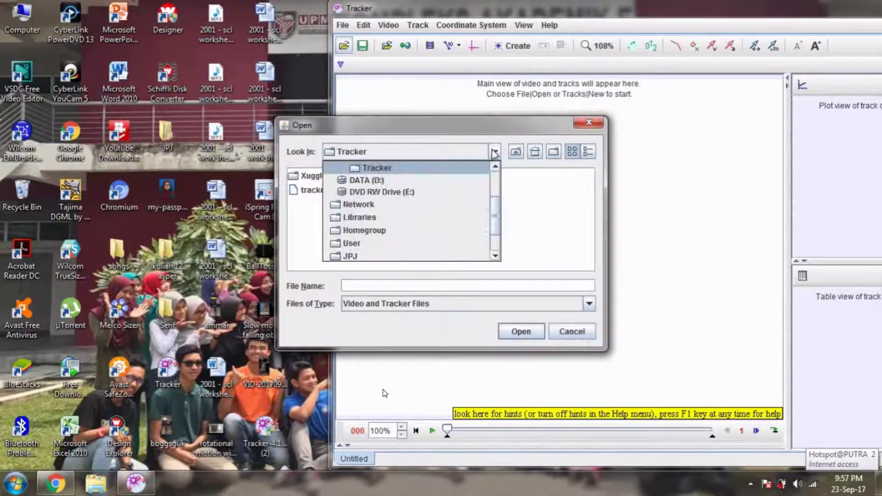
{"action": "left_click_drag", "start_coordinate": [496, 216], "coordinate": [438, 196]}
{"action": "left_click", "coordinate": [359, 181]}
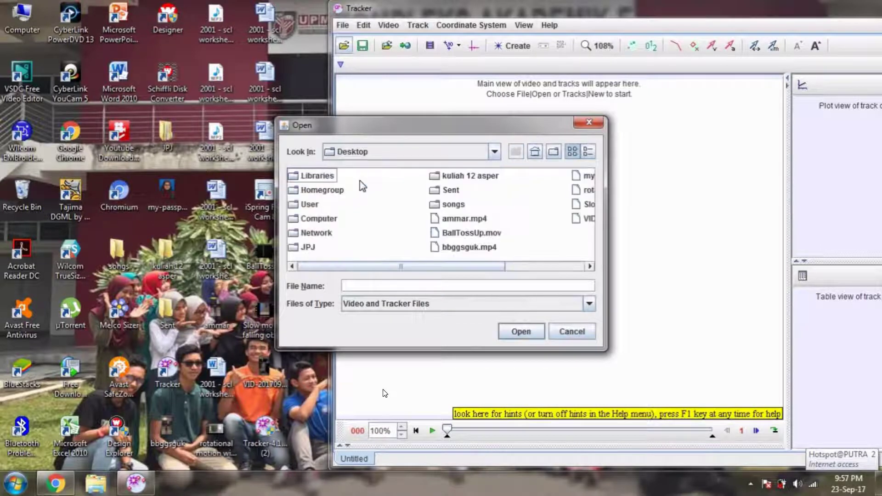
{"action": "left_click_drag", "start_coordinate": [357, 267], "coordinate": [465, 276]}
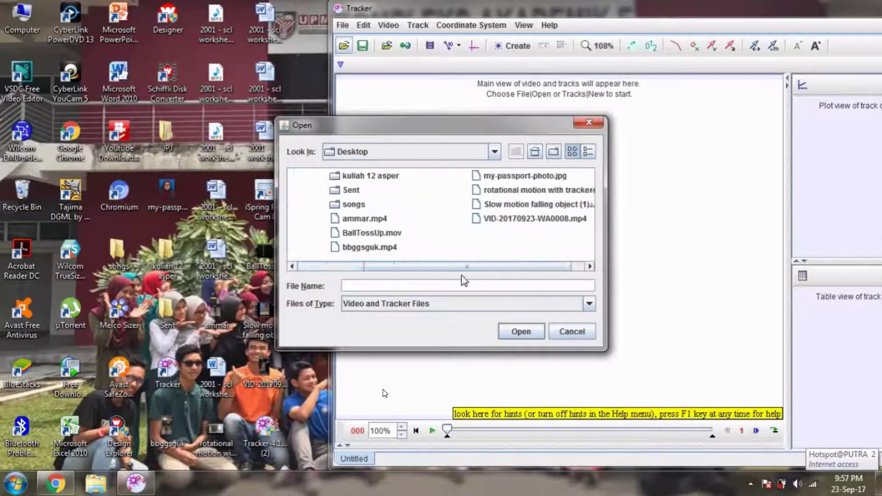
{"action": "double_click", "coordinate": [514, 219]}
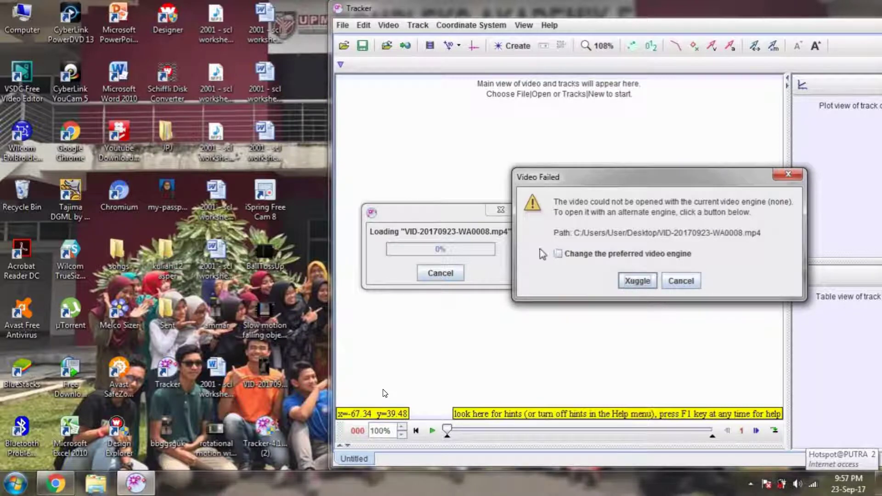
Step: Load the video with the Xuggle engine and save Xuggle as the preferred video engine
{"action": "left_click", "coordinate": [559, 254]}
{"action": "left_click", "coordinate": [636, 281]}
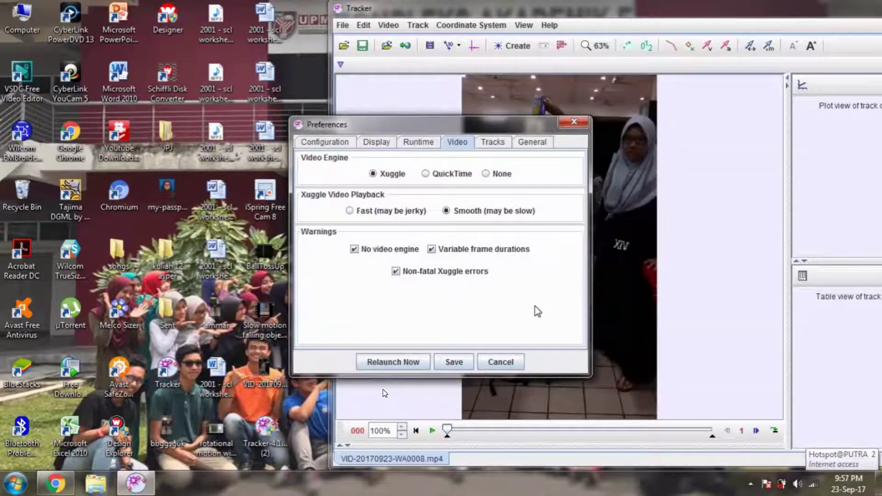
{"action": "left_click", "coordinate": [457, 363]}
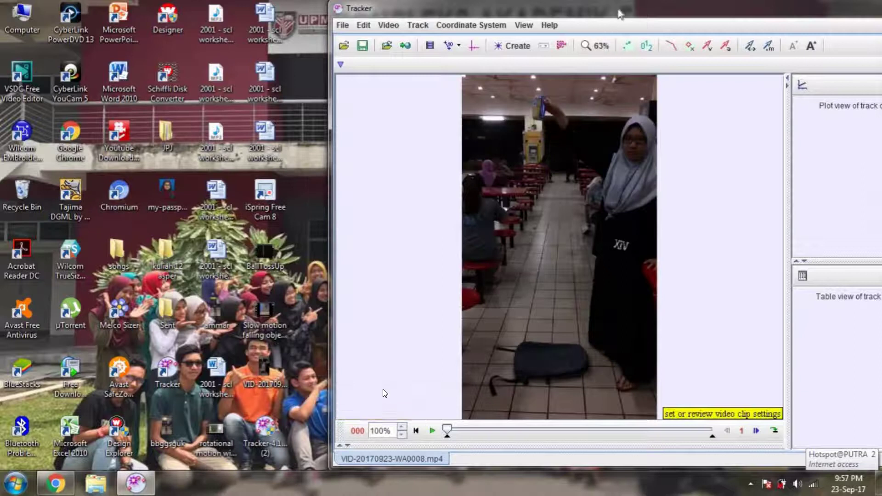
Step: Maximize Tracker and add a calibration stick running vertically at -90.0° from the hand-held object down to the bag on the floor
{"action": "double_click", "coordinate": [618, 12]}
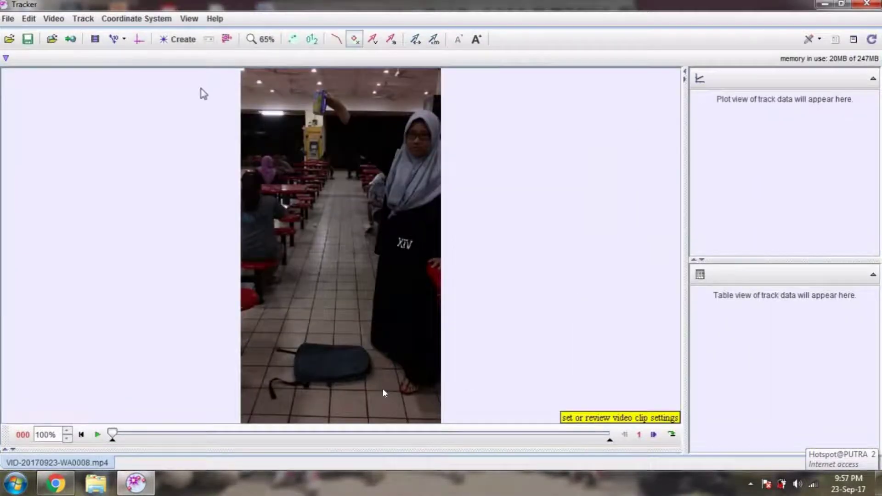
{"action": "left_click", "coordinate": [113, 44]}
{"action": "mouse_move", "coordinate": [118, 57]}
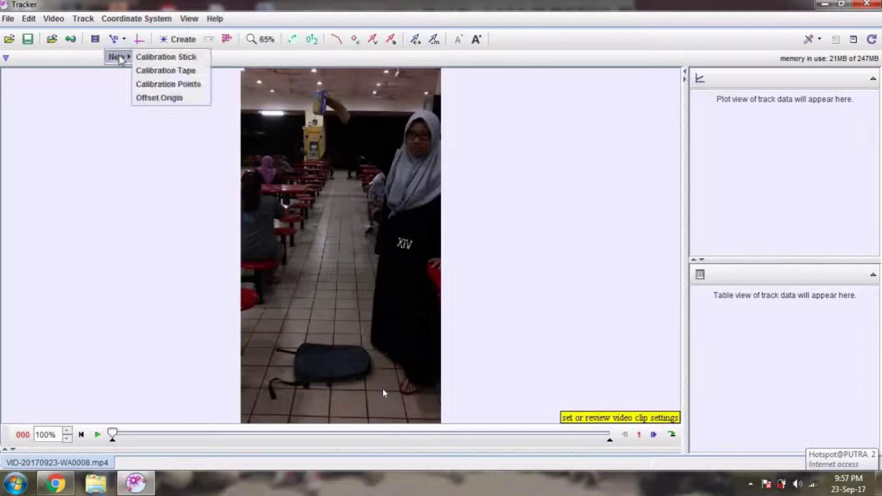
{"action": "left_click", "coordinate": [170, 57]}
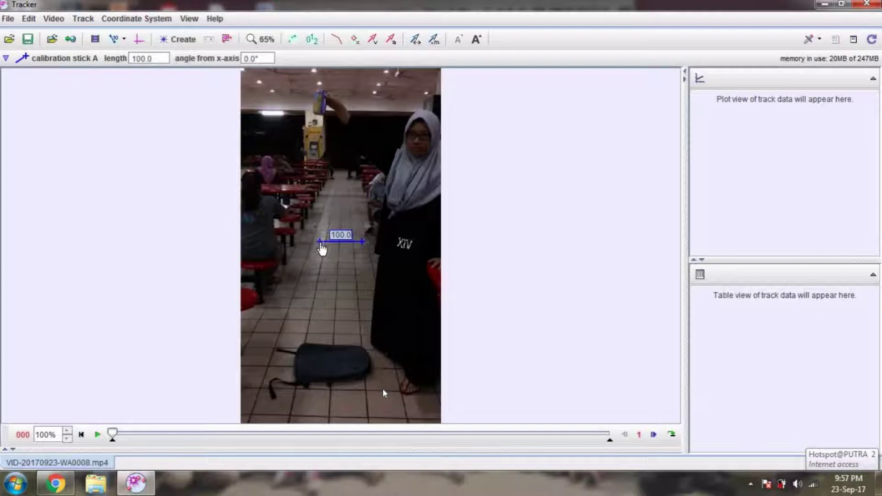
{"action": "left_click_drag", "start_coordinate": [320, 242], "coordinate": [320, 101]}
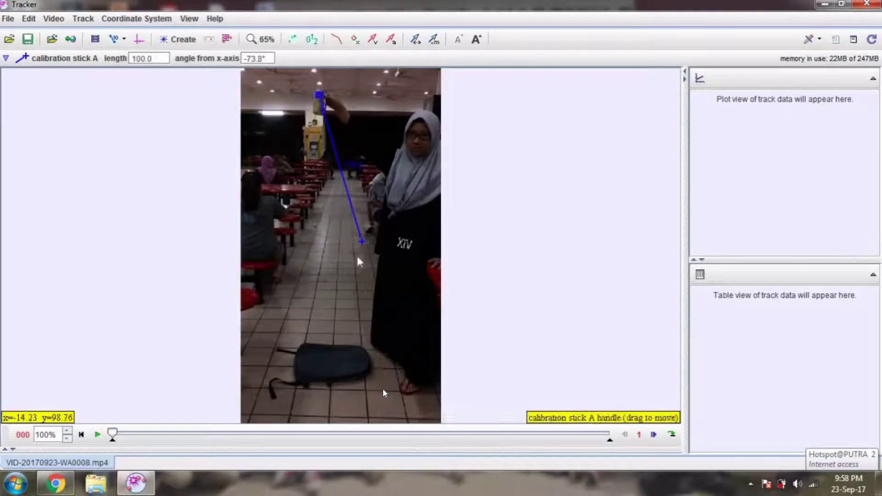
{"action": "left_click_drag", "start_coordinate": [362, 249], "coordinate": [318, 356]}
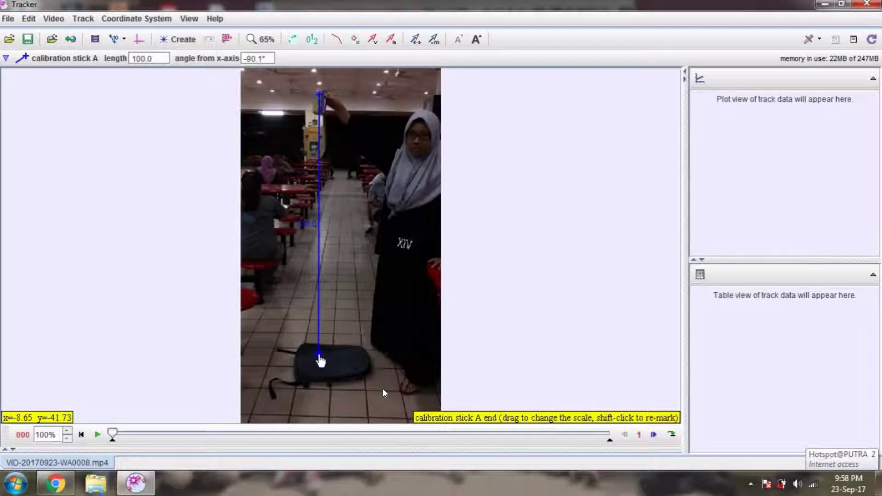
{"action": "left_click_drag", "start_coordinate": [318, 354], "coordinate": [319, 354]}
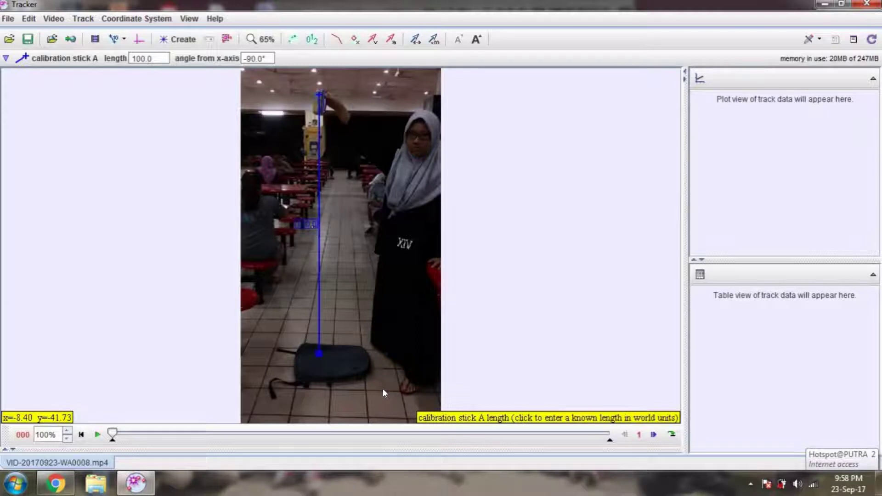
Step: Set the calibration stick's length to 1.48 in world units
{"action": "left_click", "coordinate": [308, 224]}
{"action": "key", "text": "BackSpace"}
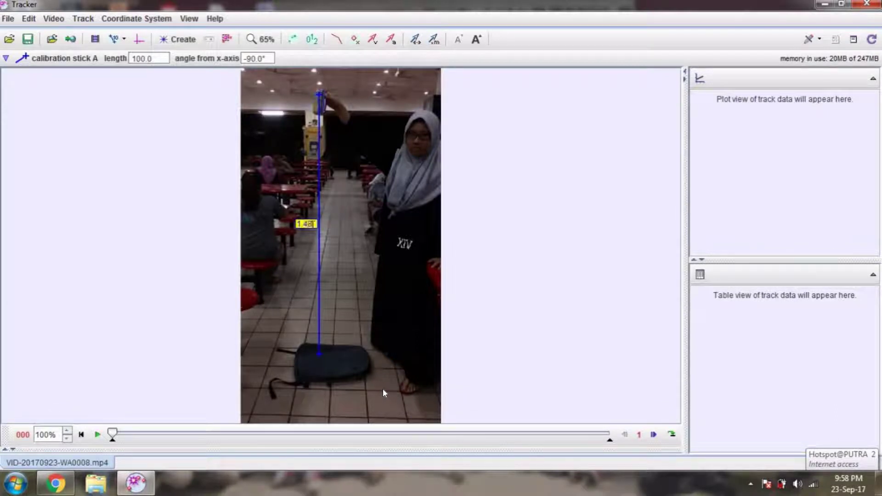
{"action": "type", "text": "1.48"}
{"action": "key", "text": "Return"}
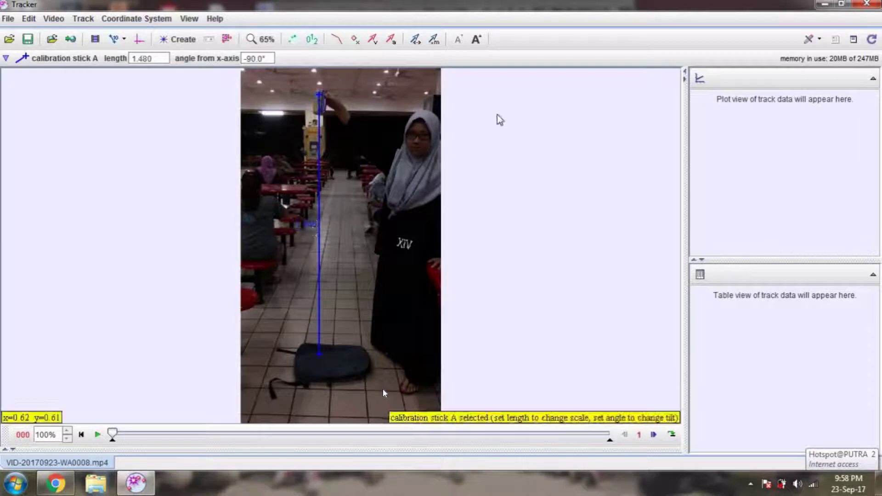
Step: Check the clip settings and play the video to watch the object's release and fall
{"action": "left_click", "coordinate": [95, 40]}
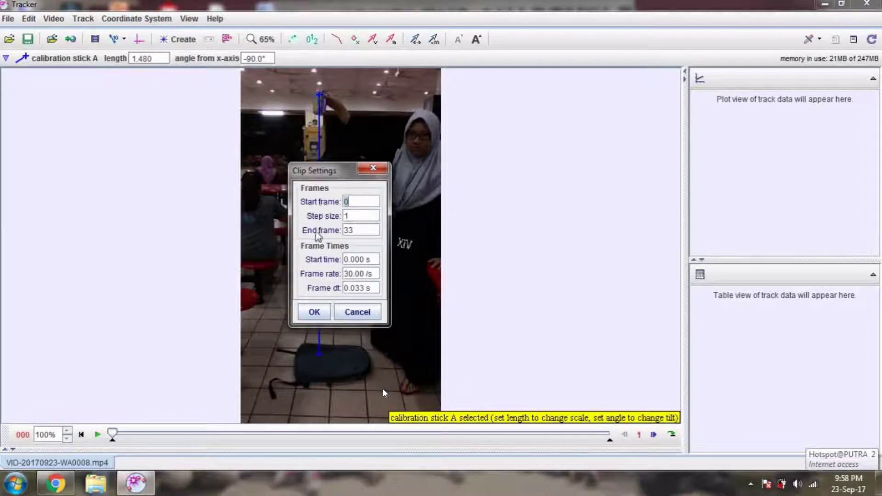
{"action": "left_click", "coordinate": [315, 311]}
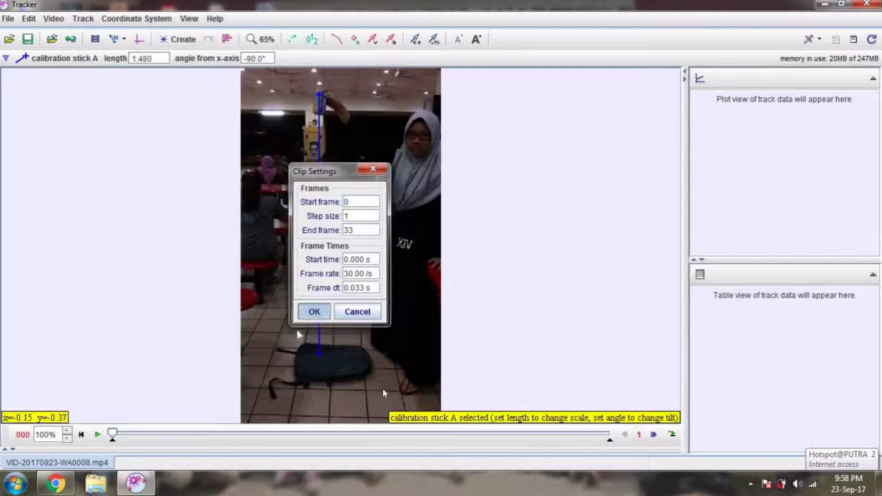
{"action": "left_click", "coordinate": [97, 434]}
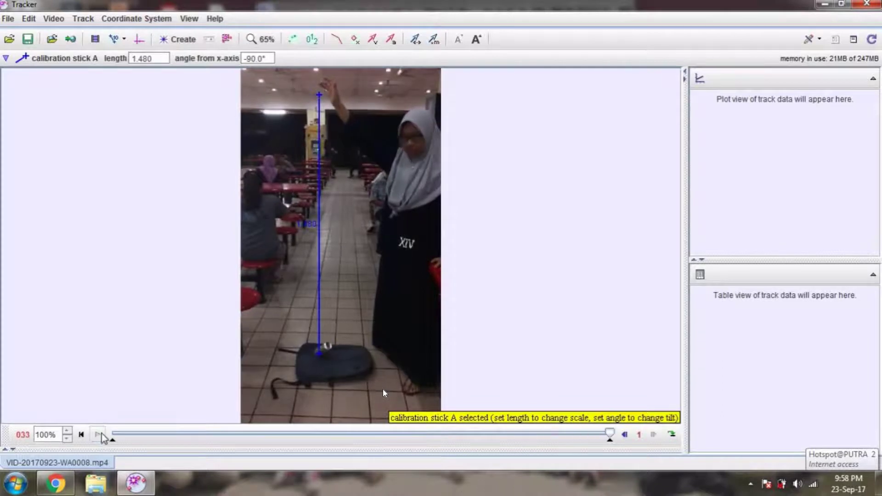
{"action": "left_click", "coordinate": [97, 435]}
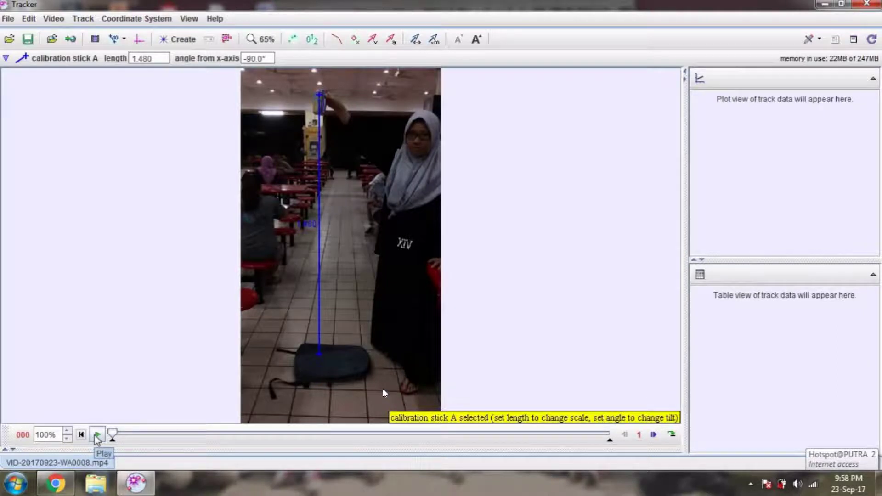
{"action": "left_click", "coordinate": [96, 435]}
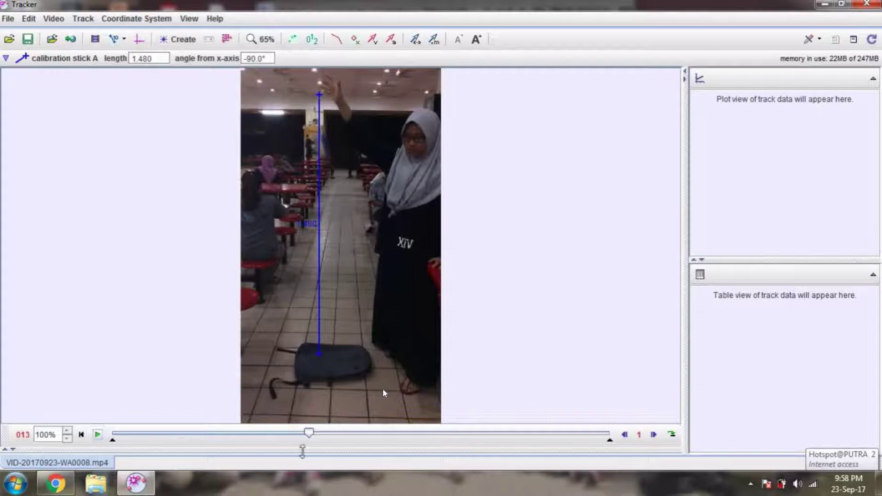
Step: Step back to frame 10 and move the clip's start marker to that frame
{"action": "left_click", "coordinate": [623, 435]}
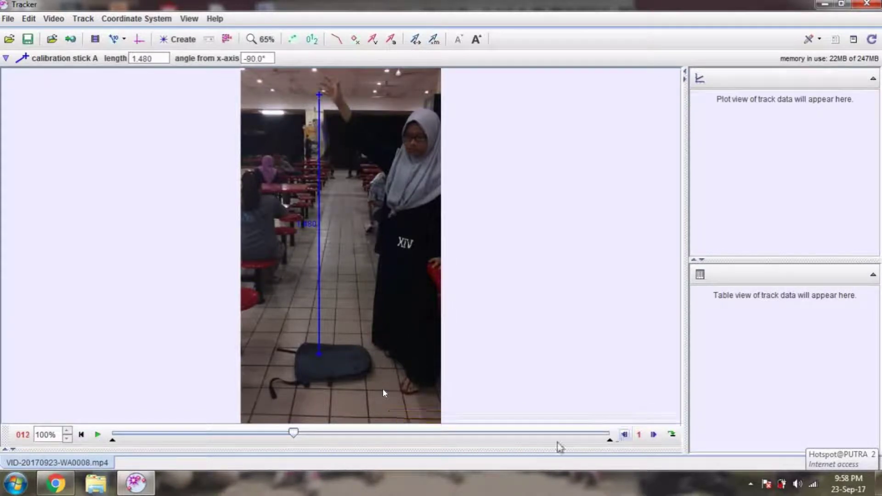
{"action": "left_click", "coordinate": [624, 435]}
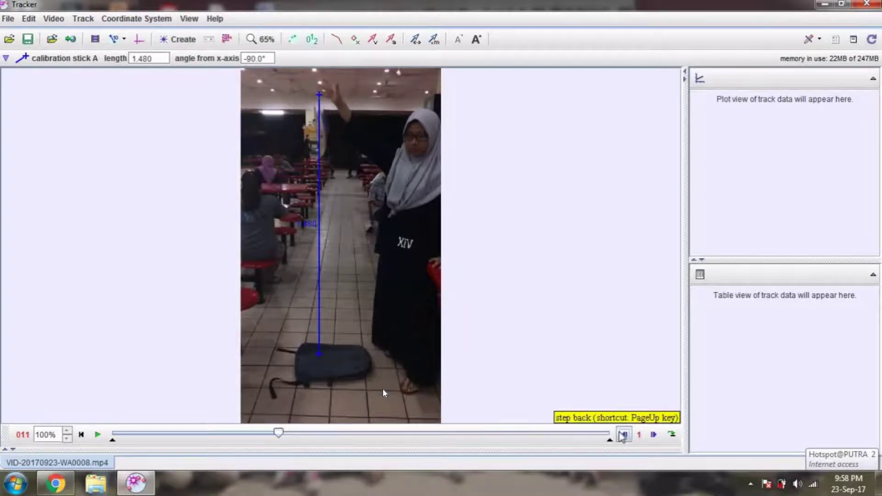
{"action": "left_click", "coordinate": [623, 434]}
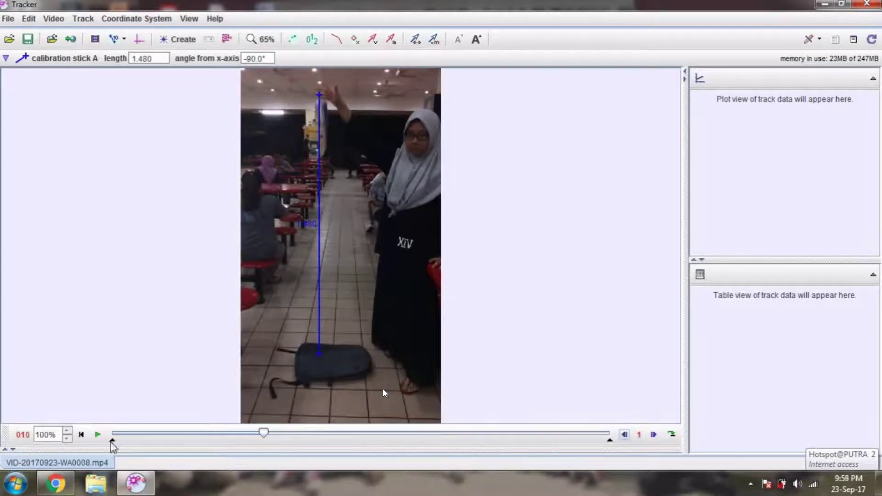
{"action": "left_click_drag", "start_coordinate": [112, 442], "coordinate": [258, 448]}
Step: Find the frame where the object lands on the bag and move the clip's end marker to frame 24
{"action": "left_click", "coordinate": [98, 434]}
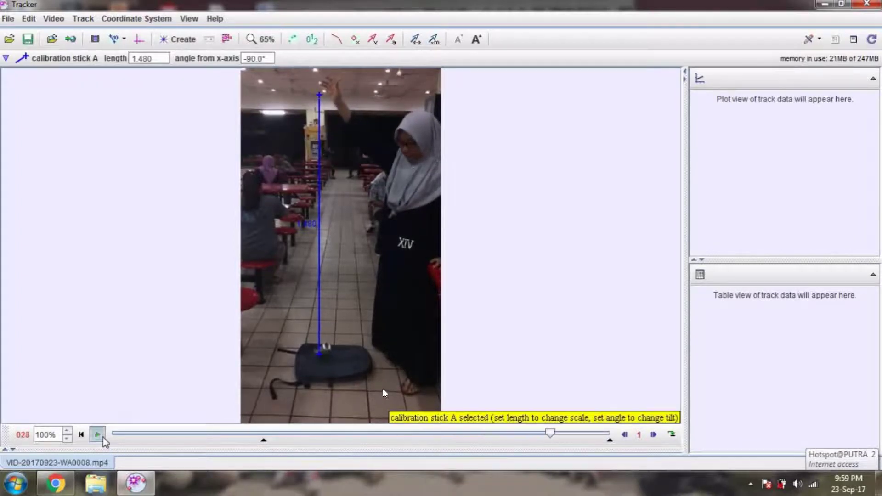
{"action": "left_click", "coordinate": [102, 436]}
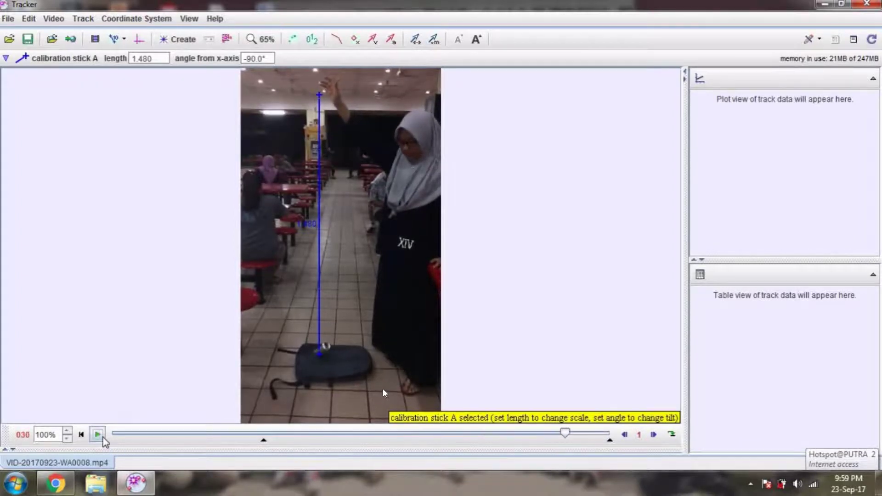
{"action": "left_click", "coordinate": [625, 437]}
{"action": "left_click", "coordinate": [624, 437]}
{"action": "left_click", "coordinate": [626, 438]}
{"action": "left_click", "coordinate": [626, 437]}
{"action": "left_click", "coordinate": [626, 437]}
{"action": "left_click", "coordinate": [626, 438]}
{"action": "left_click", "coordinate": [626, 437]}
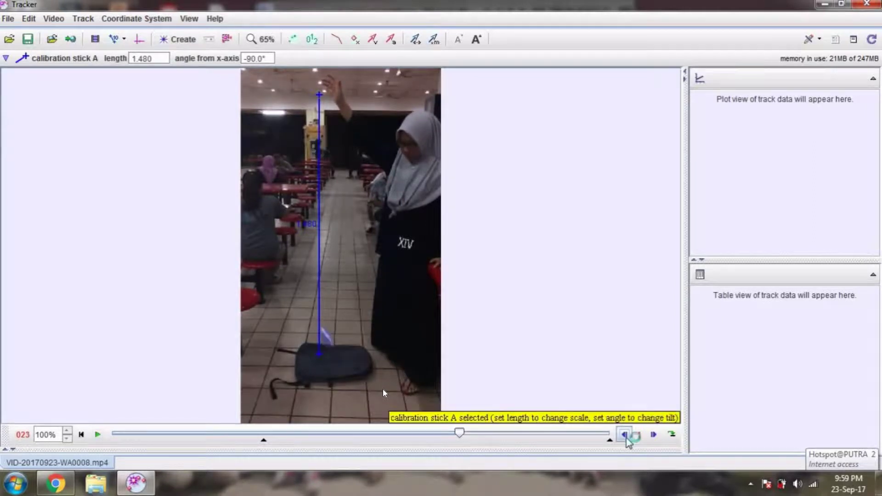
{"action": "left_click", "coordinate": [654, 435]}
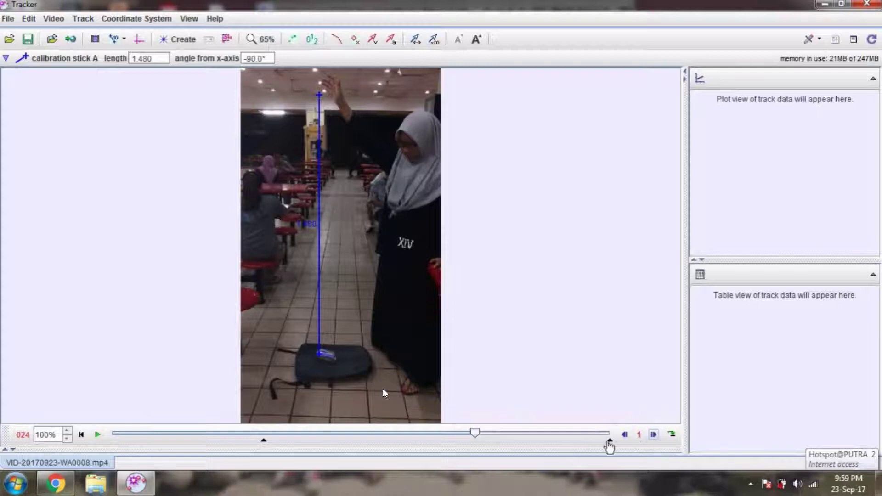
{"action": "left_click_drag", "start_coordinate": [613, 444], "coordinate": [478, 439]}
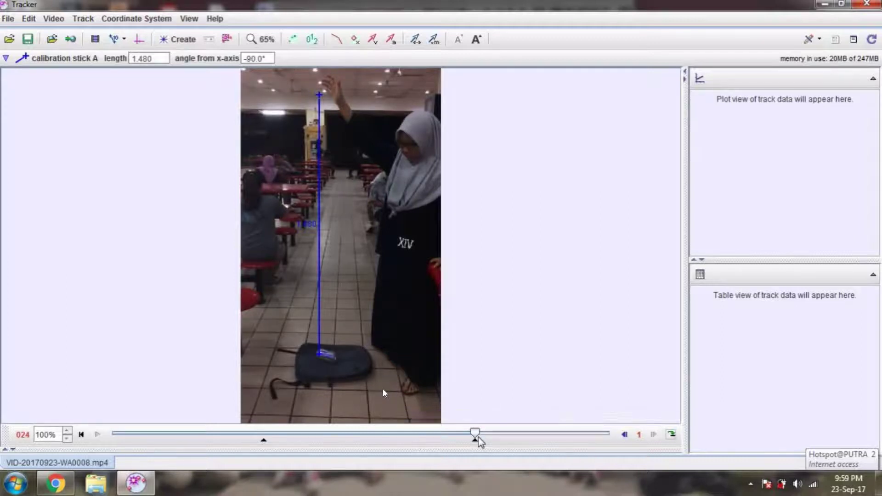
Step: Set the clip's start frame to 9 in the clip settings, keeping 24 as the end frame
{"action": "left_click", "coordinate": [95, 39]}
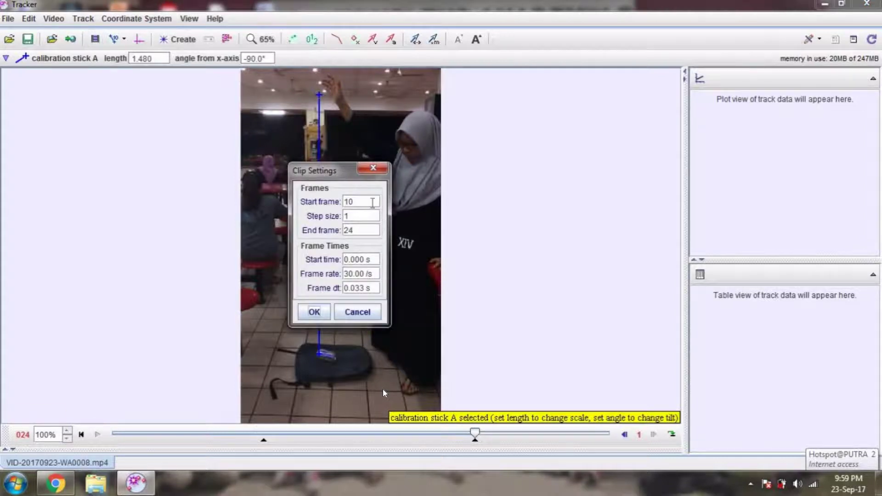
{"action": "double_click", "coordinate": [372, 202]}
{"action": "type", "text": "10"}
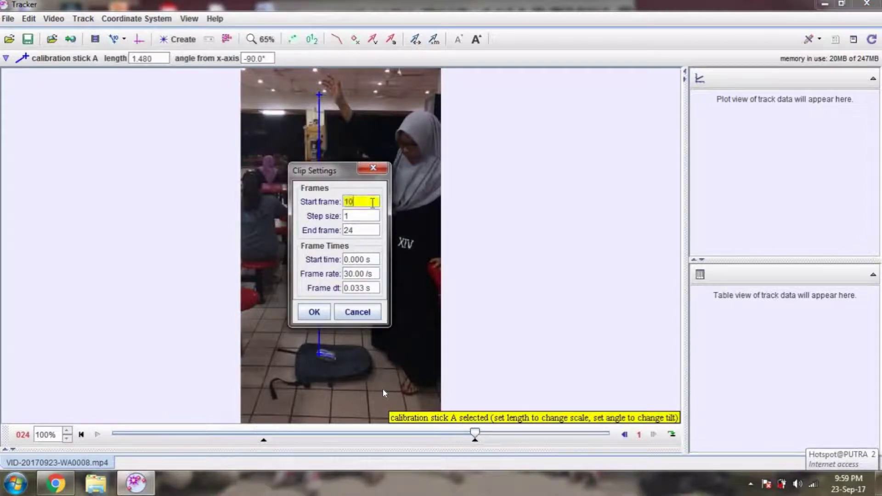
{"action": "double_click", "coordinate": [364, 231]}
{"action": "key", "text": "BackSpace"}
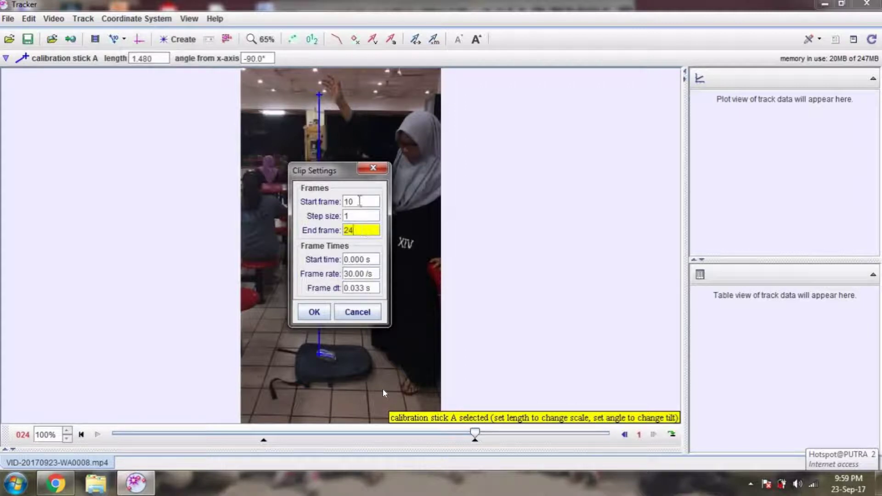
{"action": "left_click", "coordinate": [360, 201]}
{"action": "key", "text": "BackSpace"}
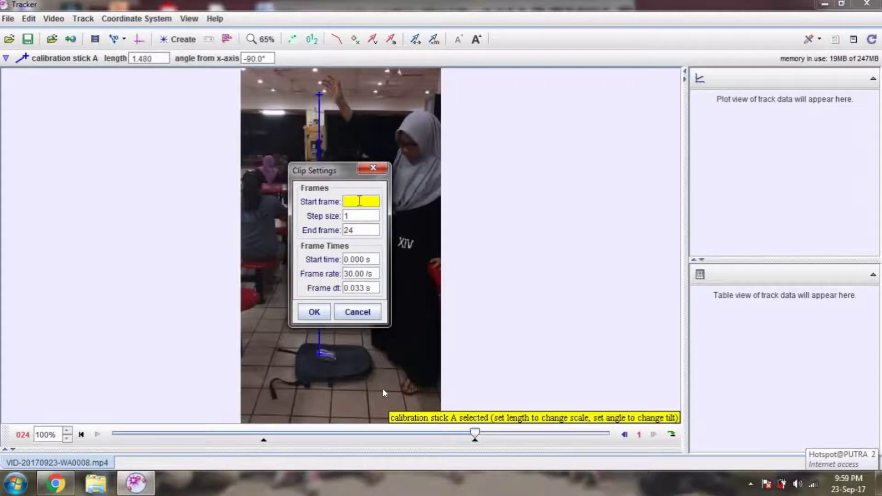
{"action": "type", "text": "9"}
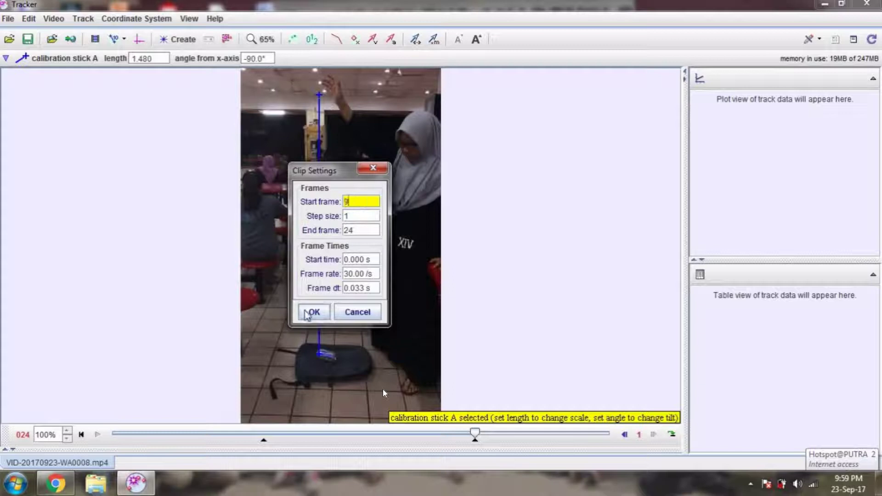
{"action": "left_click", "coordinate": [312, 312]}
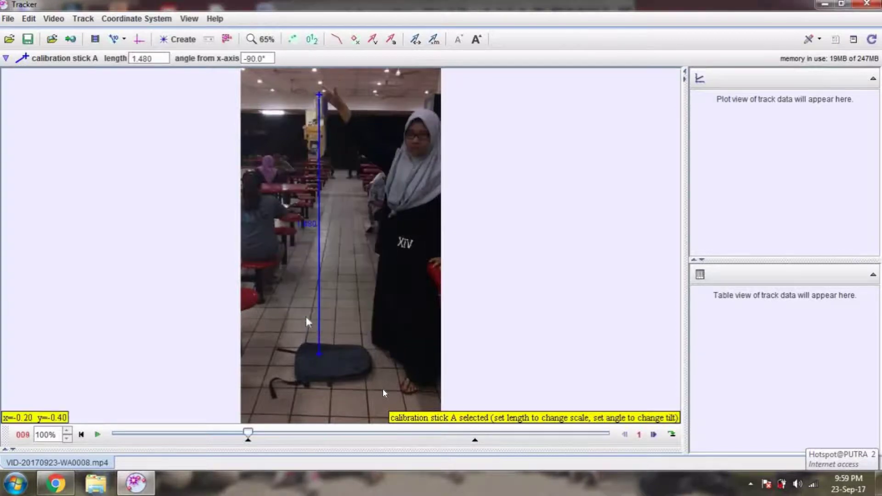
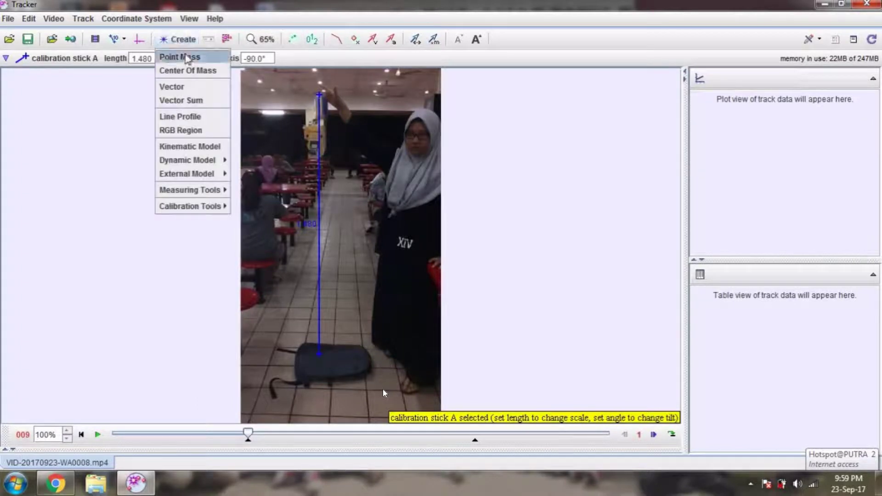
Step: Create a point mass track for the falling object and name it LIPTON
{"action": "left_click", "coordinate": [187, 57]}
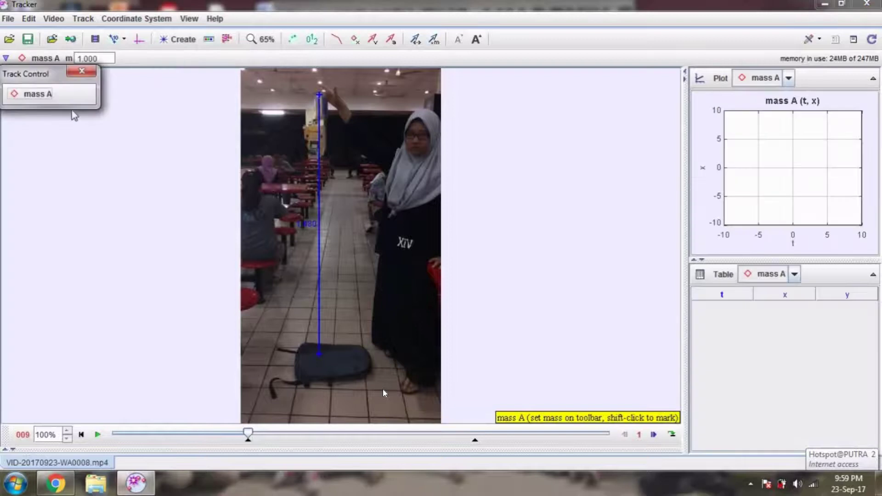
{"action": "left_click_drag", "start_coordinate": [46, 72], "coordinate": [100, 123]}
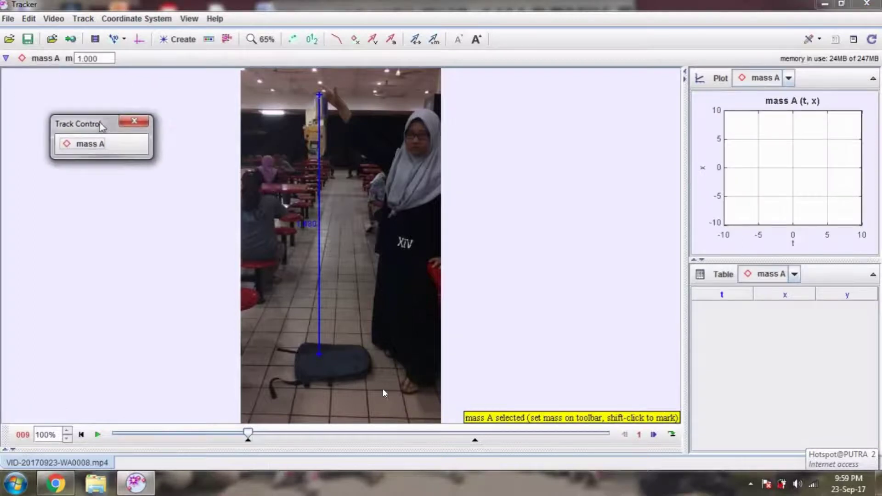
{"action": "left_click", "coordinate": [98, 147]}
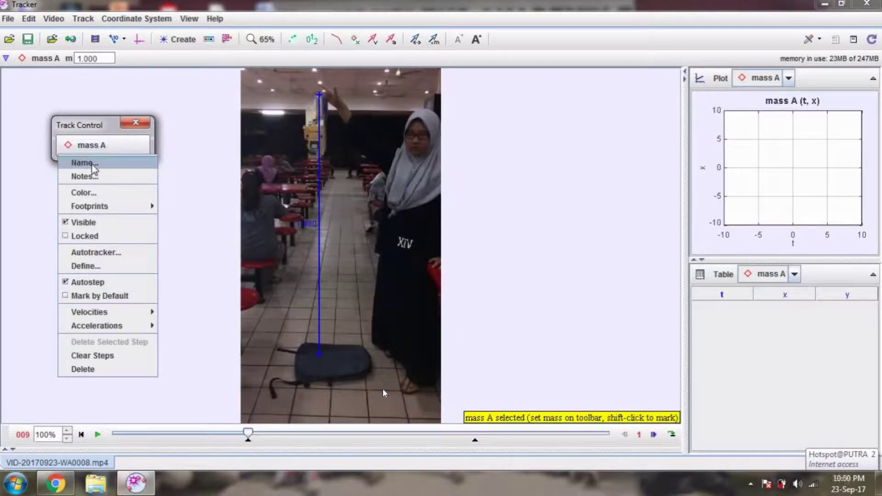
{"action": "left_click", "coordinate": [83, 162]}
{"action": "key", "text": "BackSpace"}
{"action": "key", "text": "Caps_Lock"}
{"action": "type", "text": "LIPTON"}
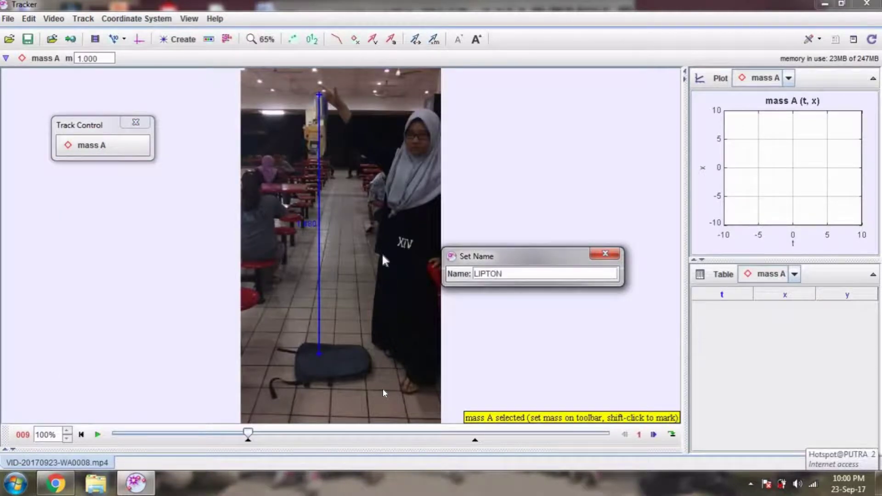
{"action": "key", "text": "Return"}
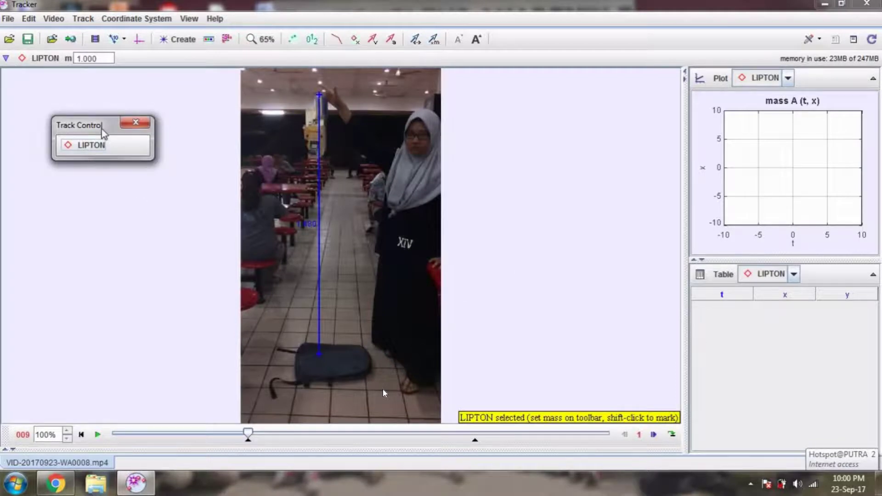
{"action": "left_click_drag", "start_coordinate": [103, 132], "coordinate": [79, 125]}
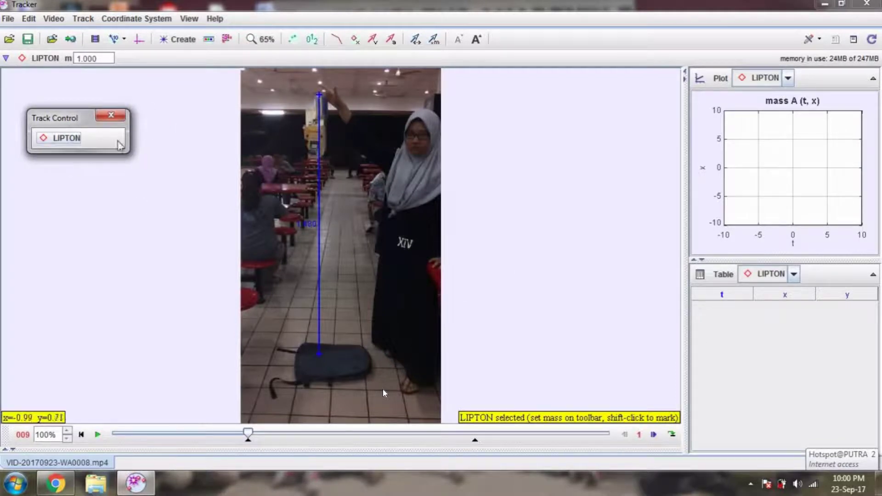
Step: Switch off the track trails and place an autotracker key frame on the hand-held object in frame 9
{"action": "left_click", "coordinate": [294, 40]}
{"action": "left_click", "coordinate": [312, 58]}
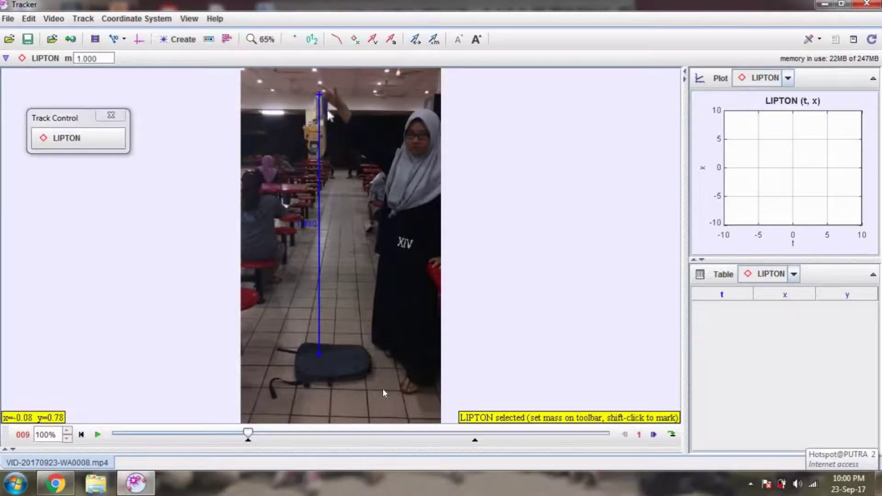
{"action": "key", "text": "shift"}
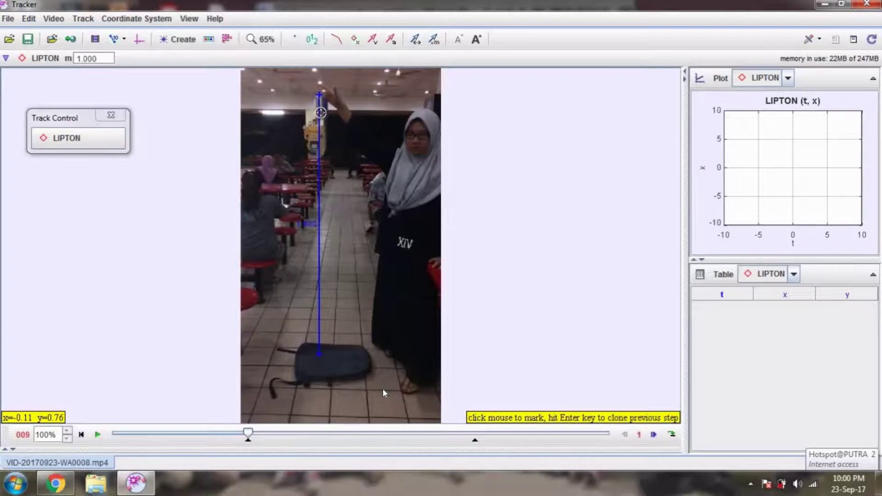
{"action": "left_click", "coordinate": [320, 112], "text": "ctrl+shift"}
{"action": "left_click_drag", "start_coordinate": [726, 88], "coordinate": [582, 40]}
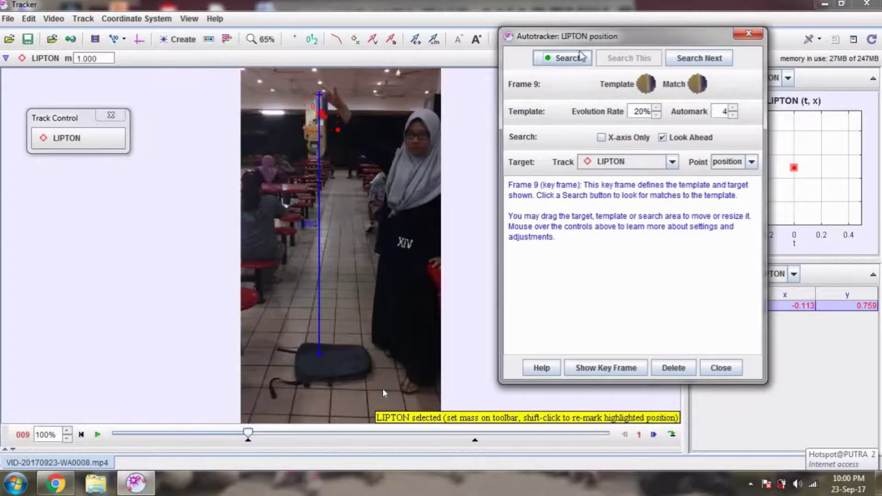
Step: Autotrack LIPTON one frame at a time from the frame 9 key frame through frame 16
{"action": "left_click", "coordinate": [701, 63]}
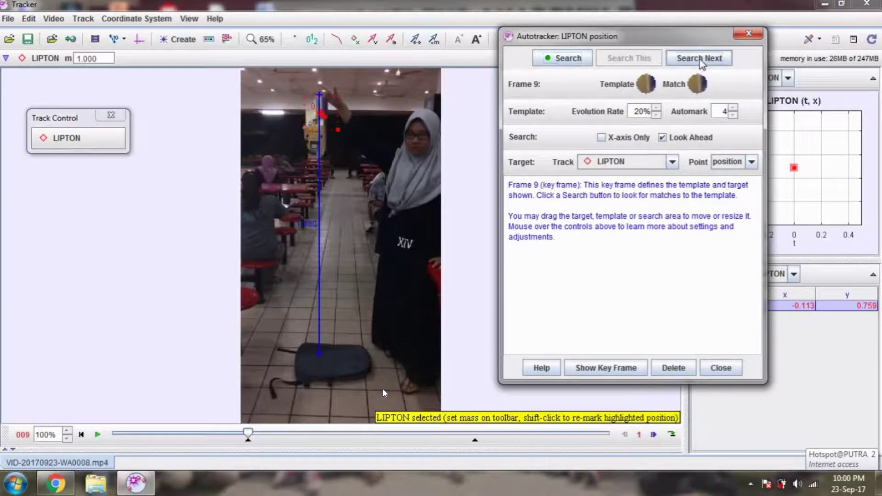
{"action": "left_click", "coordinate": [702, 63]}
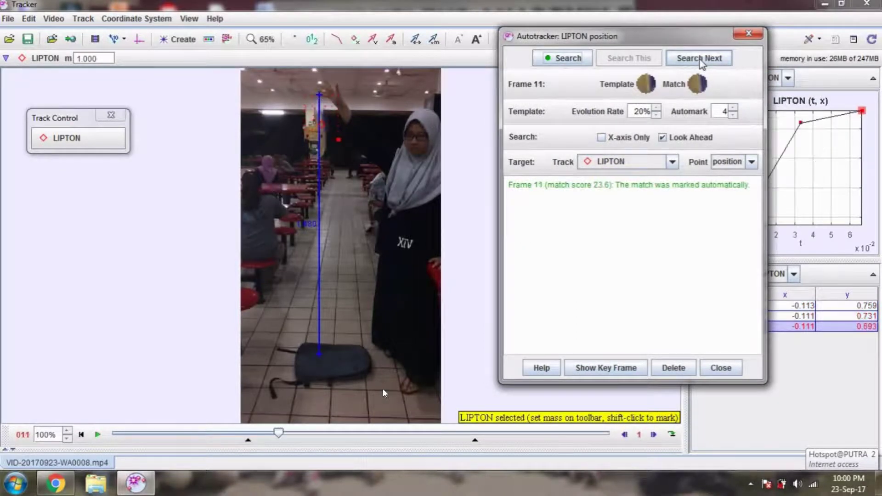
{"action": "left_click", "coordinate": [699, 59]}
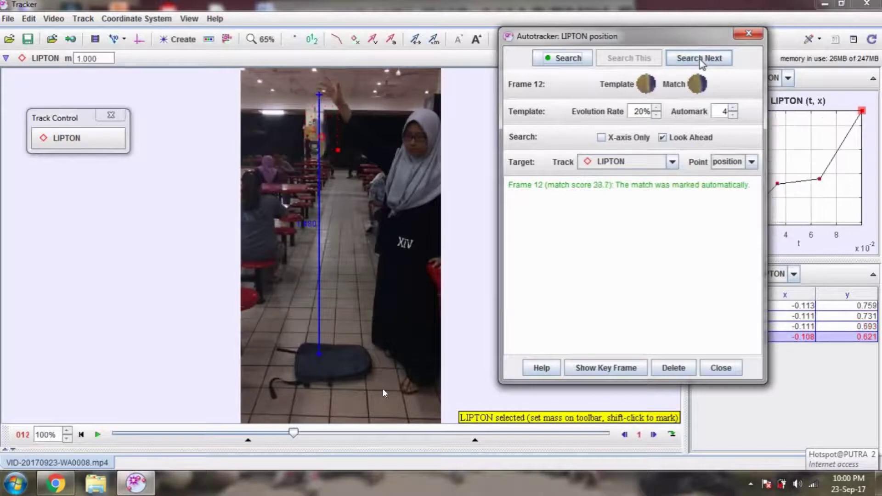
{"action": "left_click", "coordinate": [699, 59]}
{"action": "left_click", "coordinate": [700, 59]}
{"action": "left_click", "coordinate": [699, 60]}
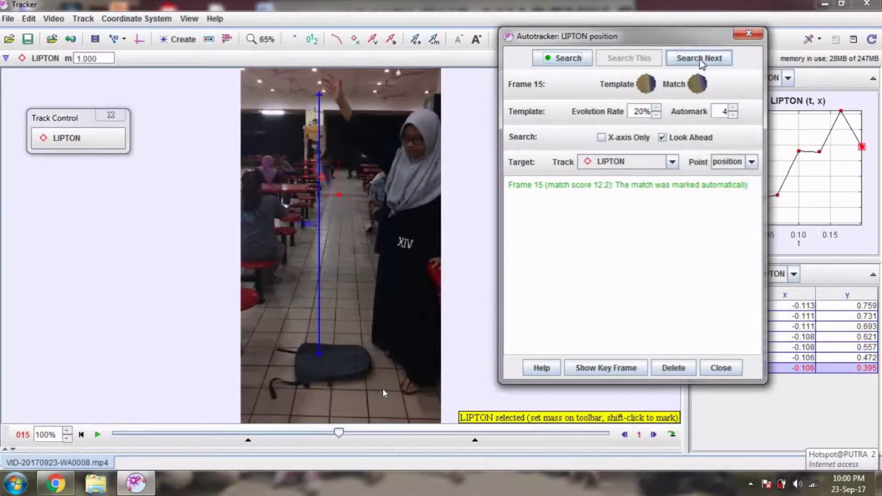
{"action": "left_click", "coordinate": [699, 60]}
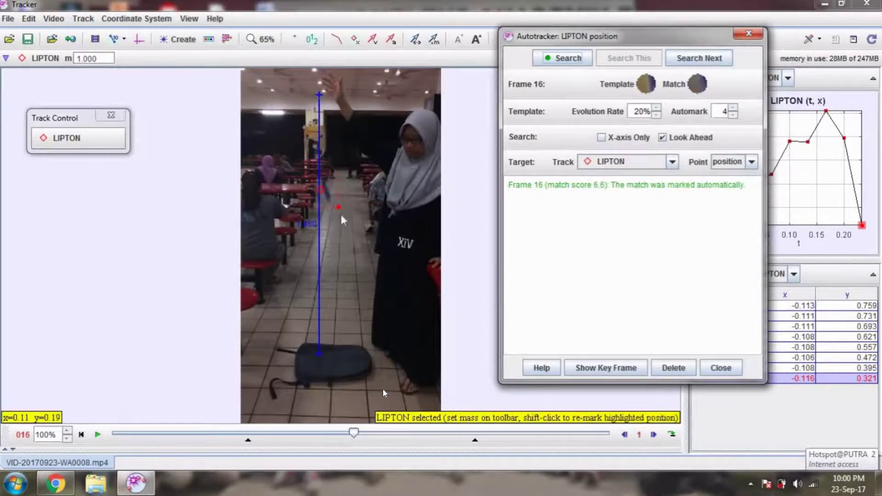
Step: Define a new key frame on the falling object in frame 16 and autotrack stepwise to frame 20, accepting the possible match in frame 19
{"action": "key", "text": "shift"}
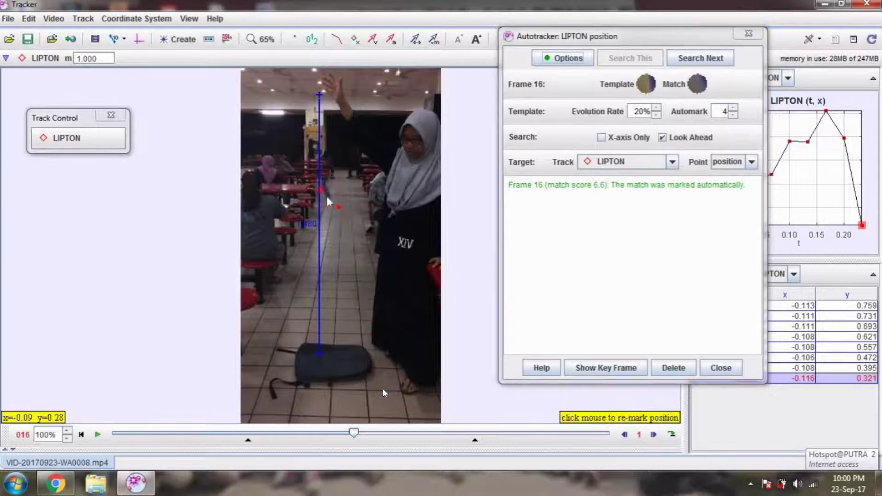
{"action": "left_click", "coordinate": [327, 198], "text": "shift"}
{"action": "left_click", "coordinate": [705, 64]}
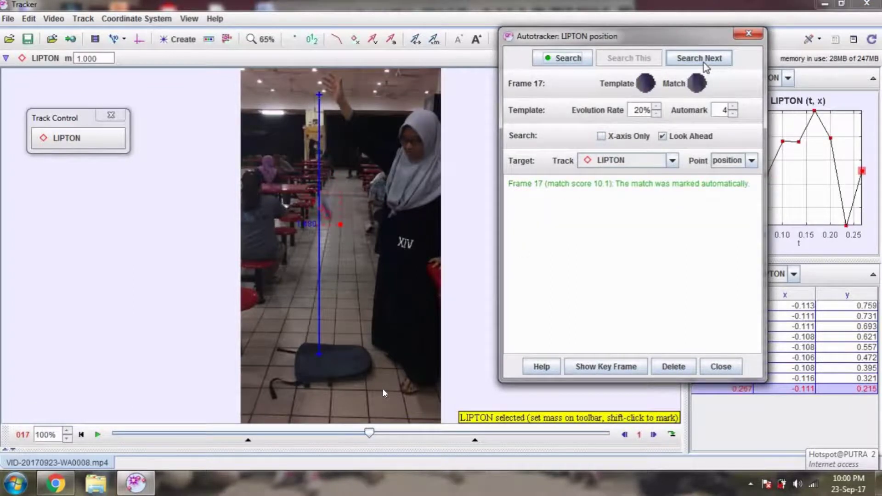
{"action": "left_click", "coordinate": [705, 64]}
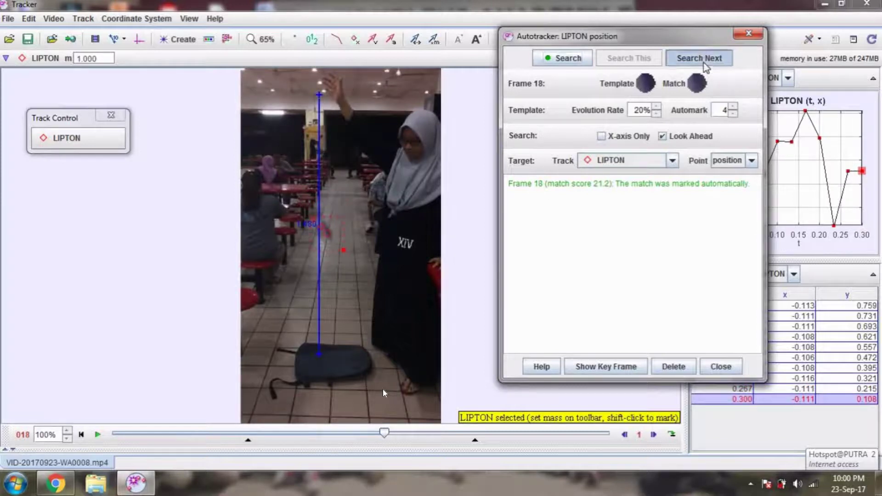
{"action": "left_click", "coordinate": [706, 66]}
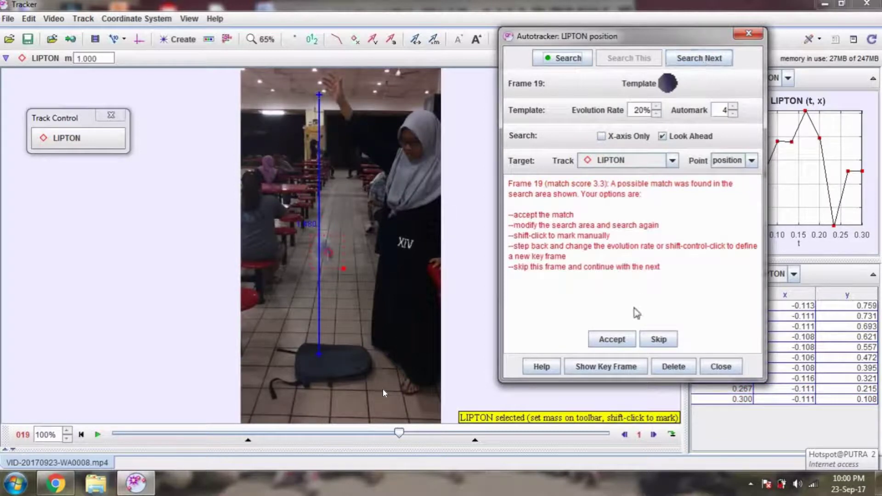
{"action": "left_click", "coordinate": [622, 341]}
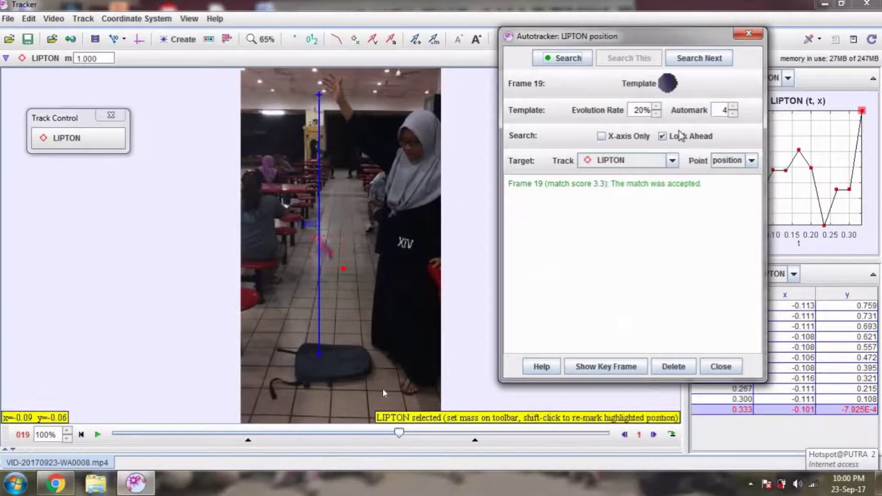
{"action": "left_click", "coordinate": [706, 59]}
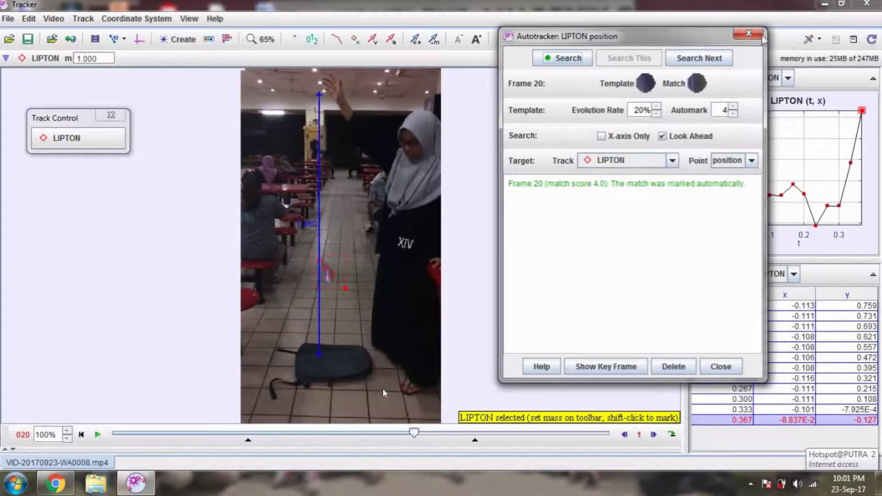
Step: Define a new key frame on the object in frame 20, autotrack stepwise to frame 22 and accept the possible match there
{"action": "left_click", "coordinate": [563, 58]}
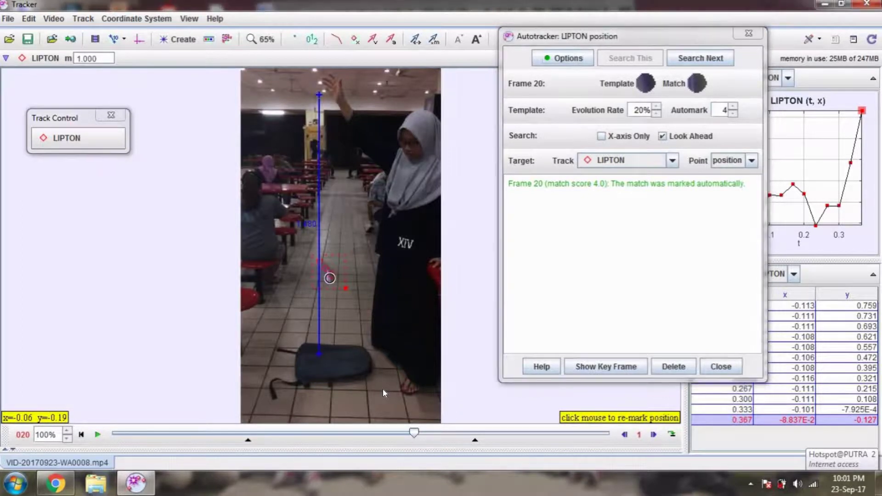
{"action": "left_click", "coordinate": [330, 278]}
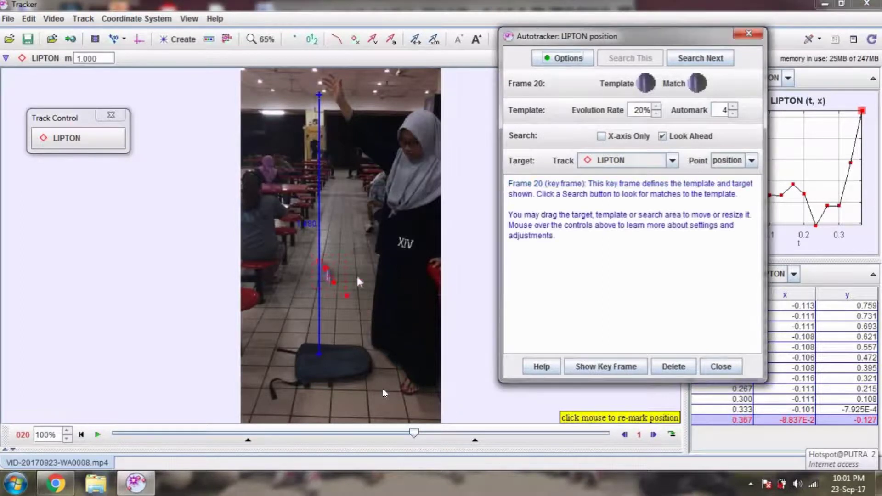
{"action": "left_click", "coordinate": [700, 59]}
{"action": "left_click", "coordinate": [701, 60]}
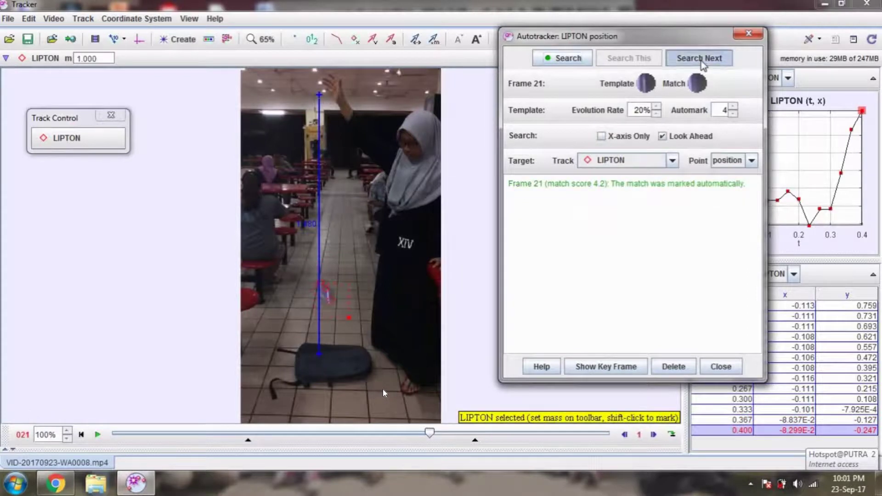
{"action": "left_click", "coordinate": [615, 342]}
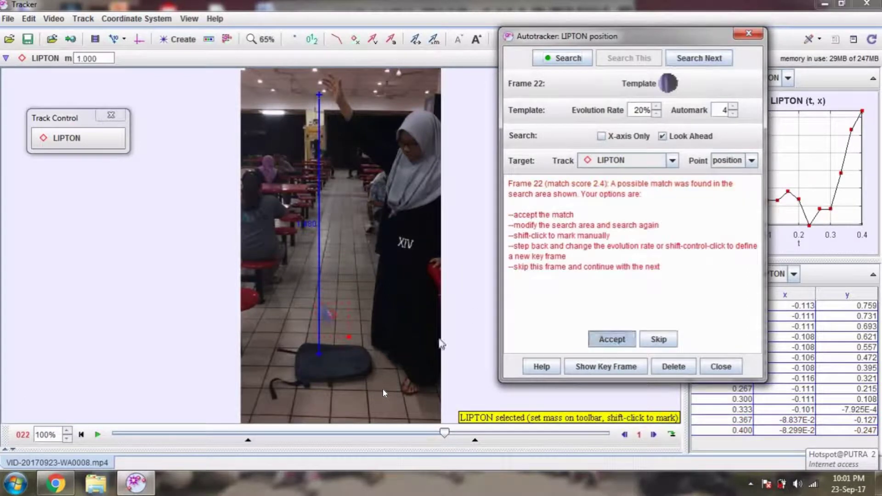
Step: Define a new key frame on the object in frame 22, search frame 23 and accept its possible match
{"action": "key", "text": "shift"}
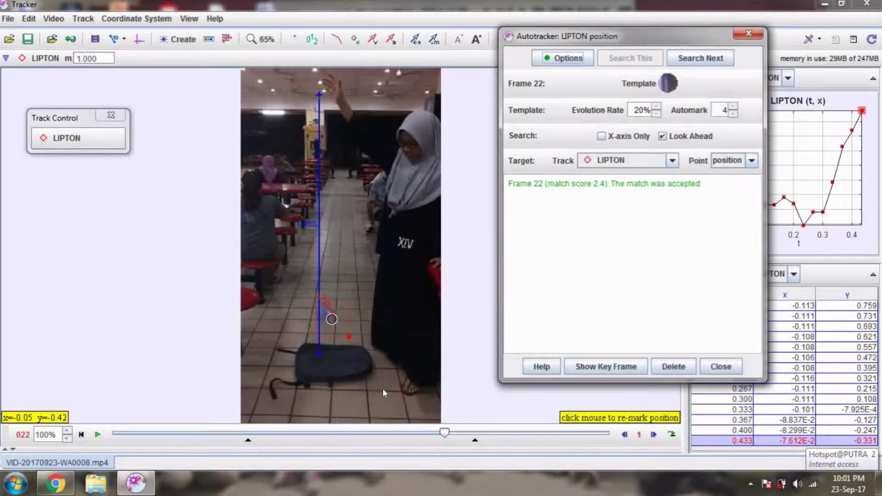
{"action": "left_click", "coordinate": [335, 322], "text": "shift"}
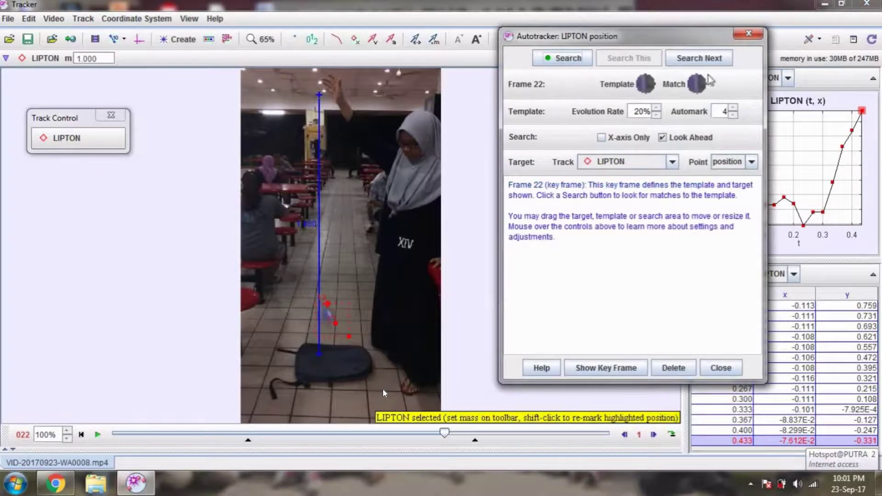
{"action": "left_click", "coordinate": [710, 60]}
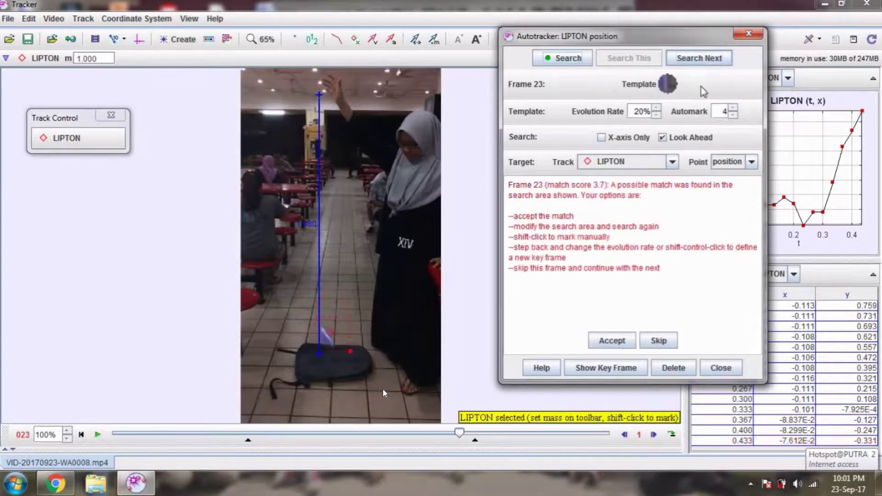
{"action": "left_click", "coordinate": [621, 346]}
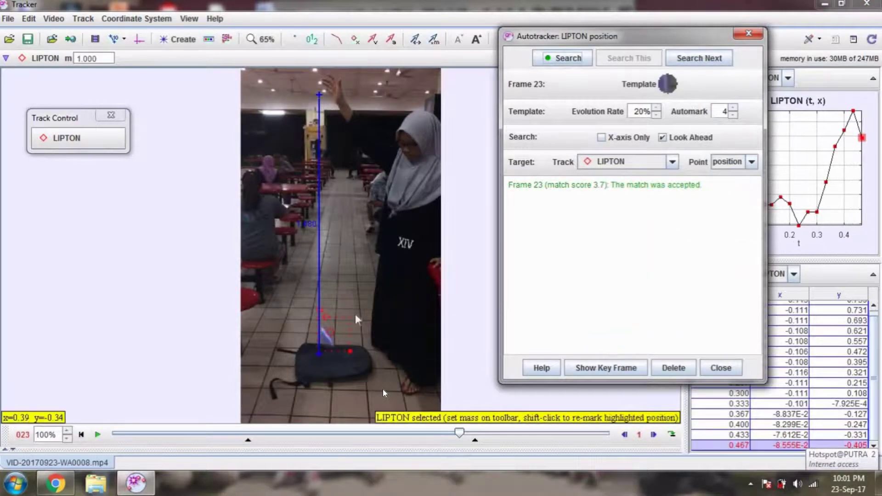
Step: Define a new key frame on the object in frame 23, autotrack the final frame 24 and close the autotracker
{"action": "left_click", "coordinate": [331, 342], "text": "shift"}
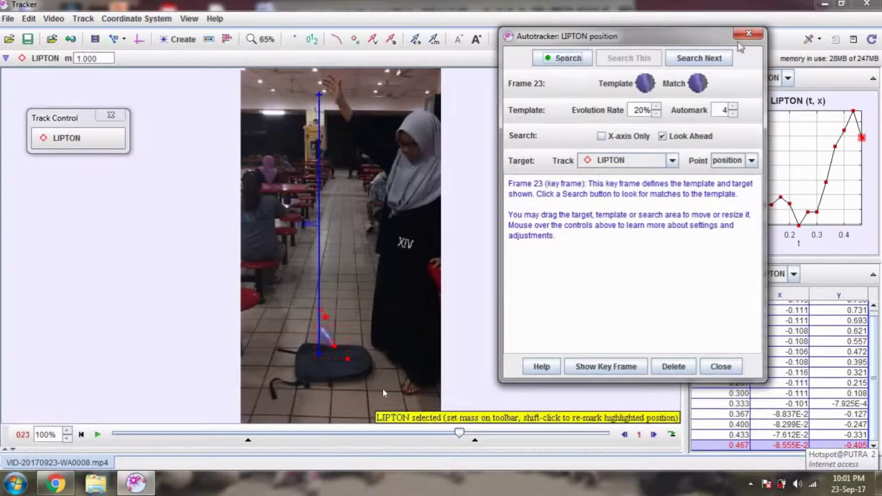
{"action": "left_click", "coordinate": [712, 62]}
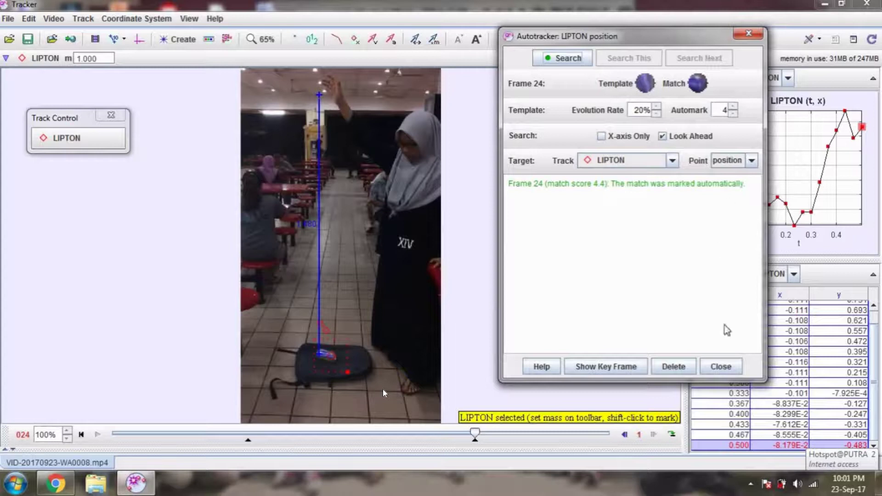
{"action": "left_click", "coordinate": [729, 367]}
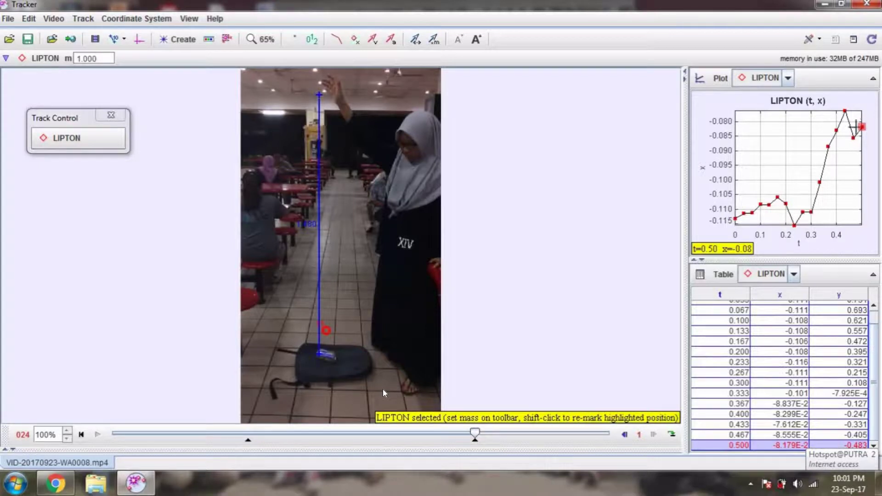
Step: Change the vertical variable of the LIPTON plot to kinetic energy K
{"action": "left_click", "coordinate": [702, 168]}
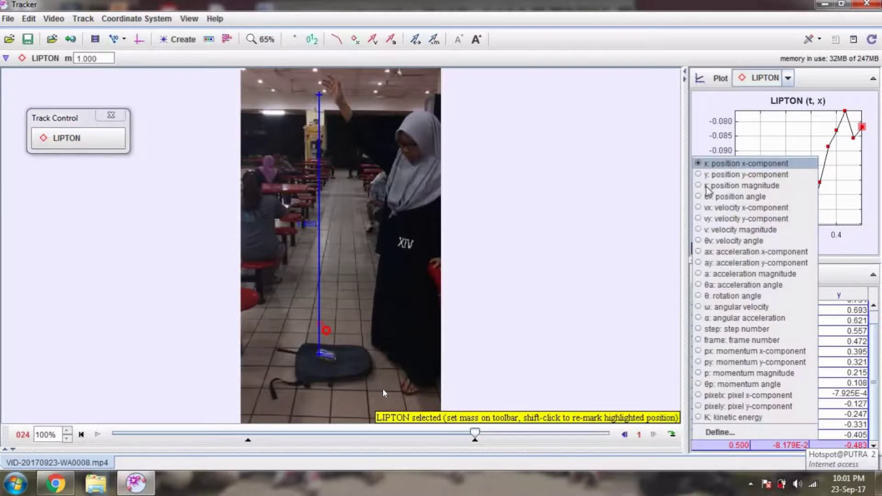
{"action": "left_click", "coordinate": [716, 418]}
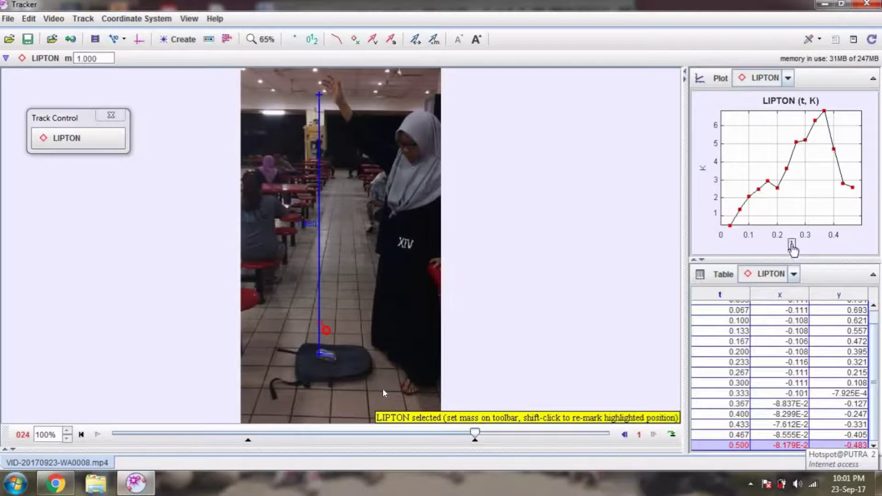
Step: Open the Data Builder for the LIPTON track and add a data function named GPE
{"action": "left_click", "coordinate": [65, 138]}
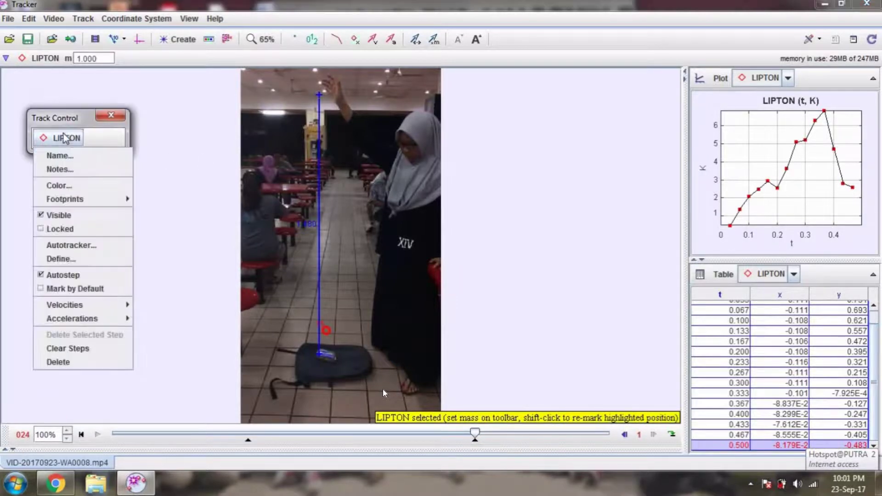
{"action": "left_click", "coordinate": [68, 260]}
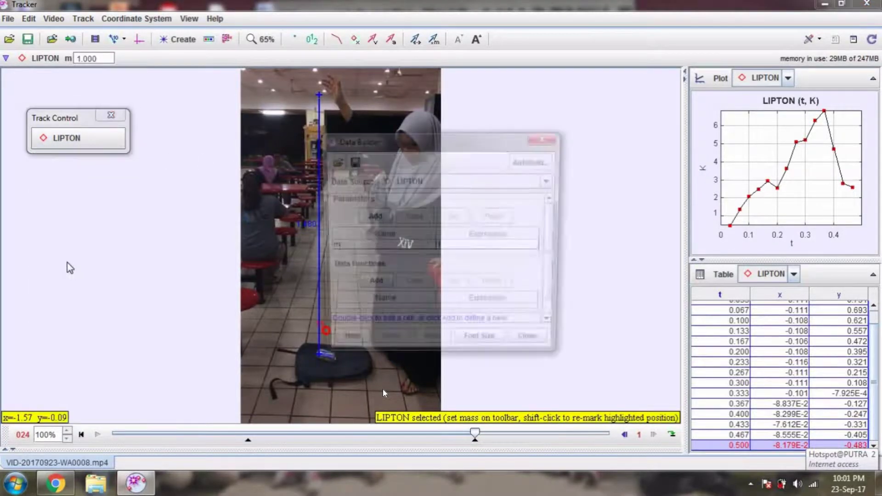
{"action": "left_click", "coordinate": [372, 286]}
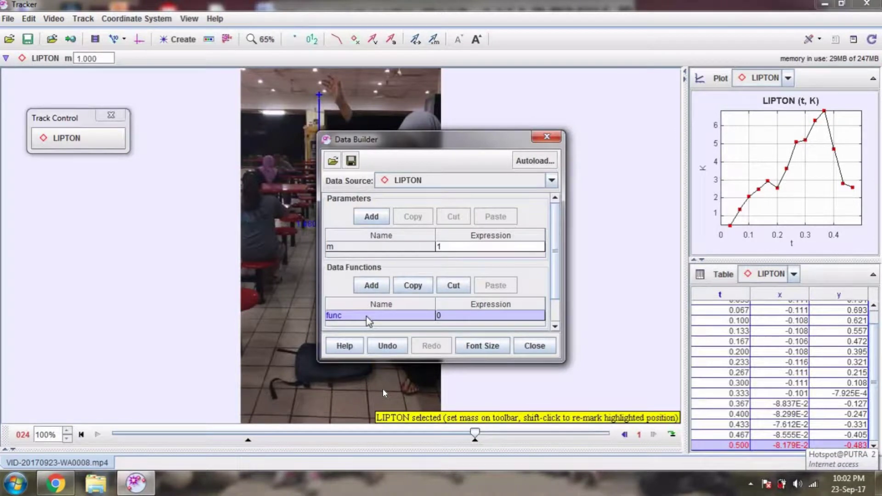
{"action": "double_click", "coordinate": [345, 314]}
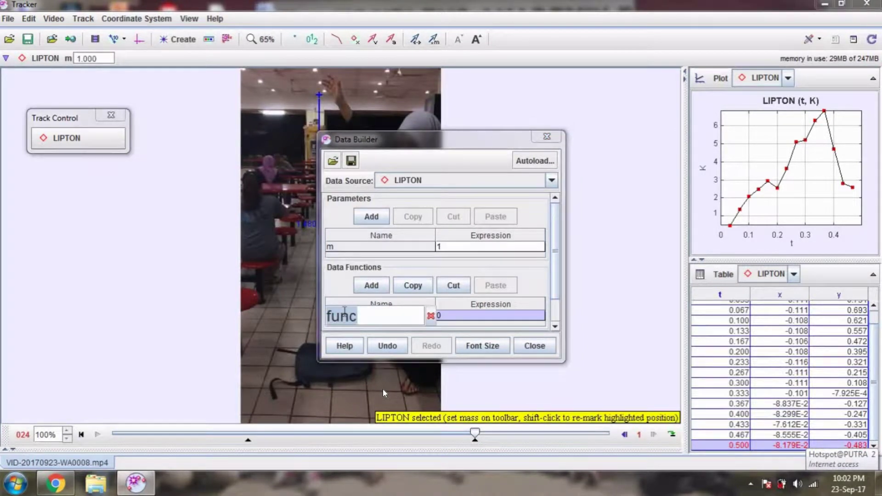
{"action": "key", "text": "BackSpace"}
{"action": "key", "text": "Caps_Lock"}
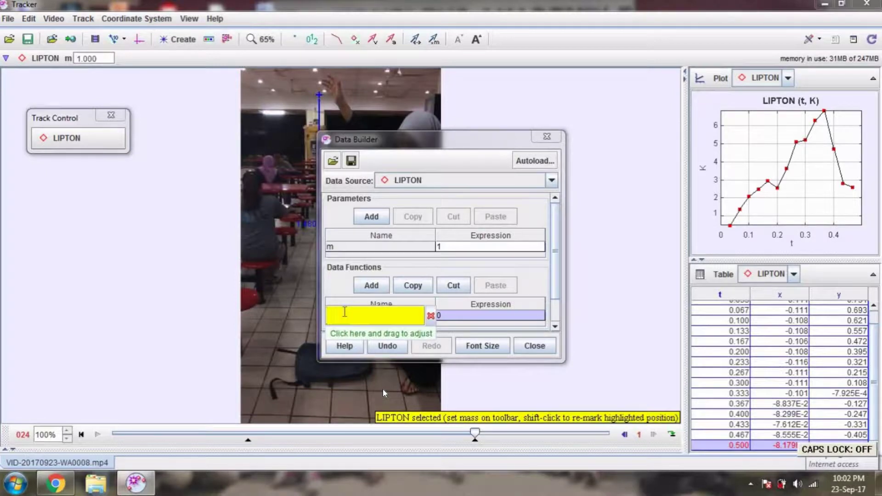
{"action": "type", "text": "gp"}
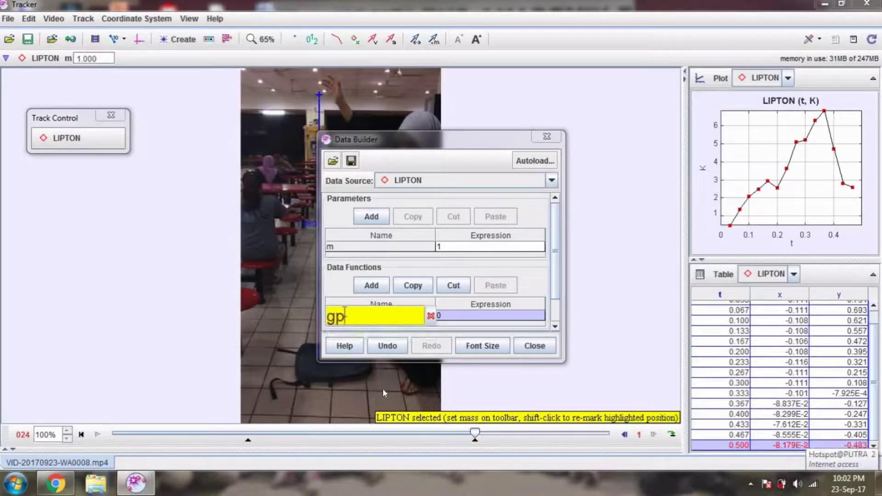
{"action": "key", "text": "BackSpace"}
{"action": "key", "text": "BackSpace"}
{"action": "key", "text": "BackSpace"}
{"action": "key", "text": "Caps_Lock"}
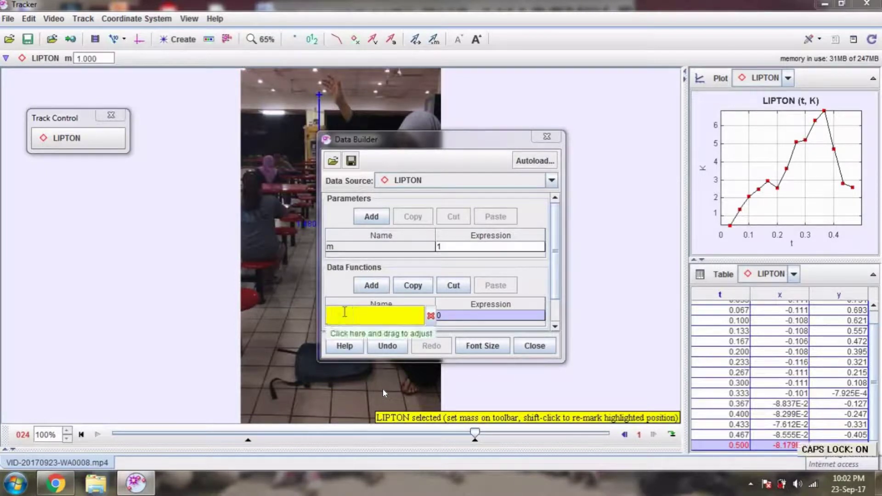
{"action": "type", "text": "GPE"}
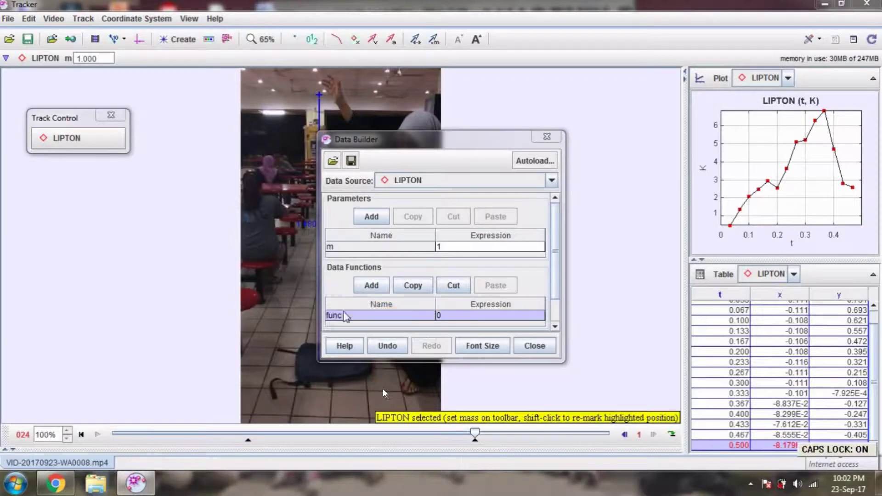
{"action": "key", "text": "Return"}
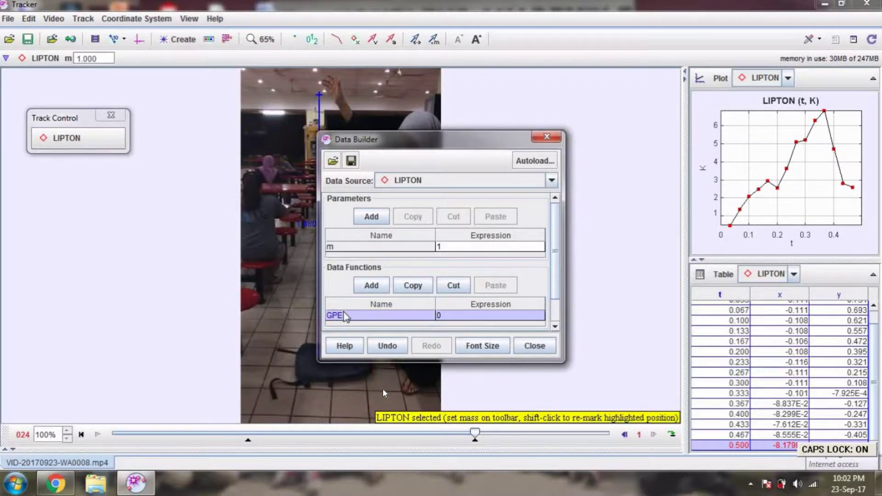
Step: Set the expression of the GPE data function to m*ay*y
{"action": "left_click", "coordinate": [465, 316]}
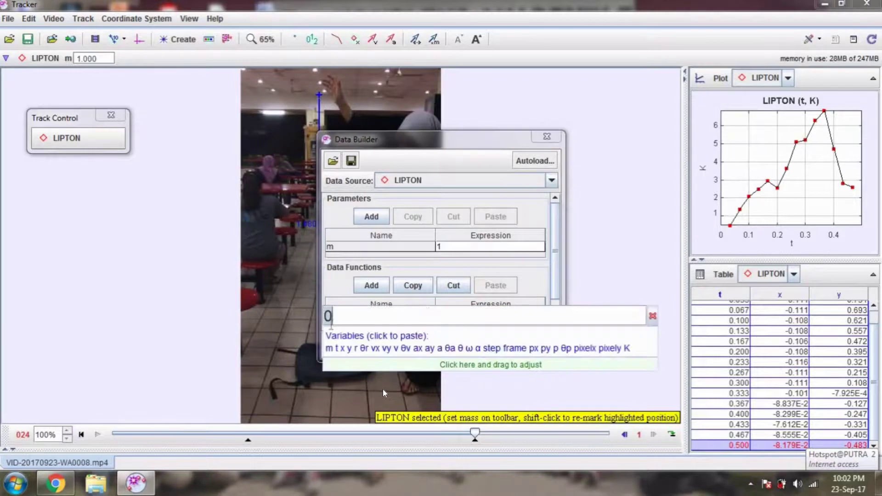
{"action": "left_click", "coordinate": [329, 348]}
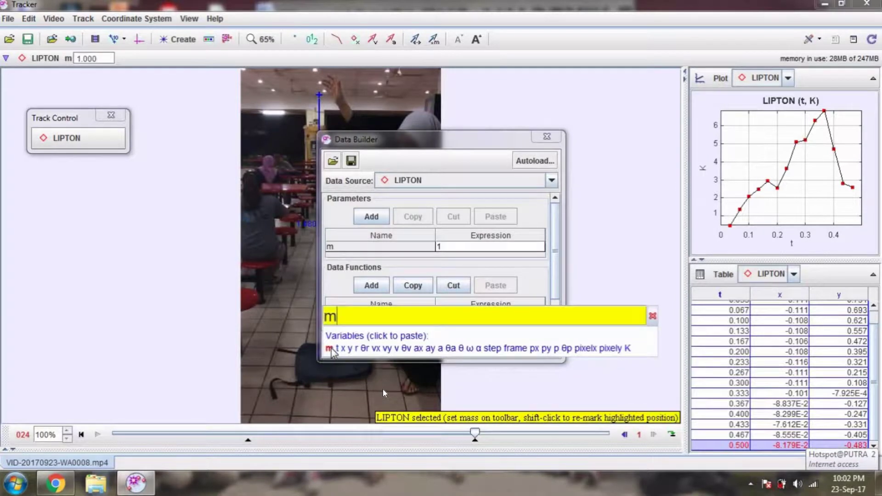
{"action": "left_click", "coordinate": [429, 348]}
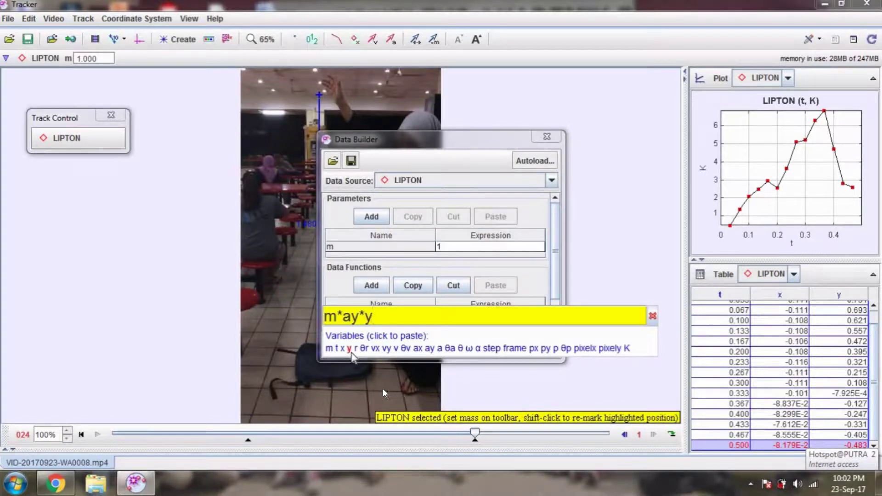
{"action": "key", "text": "Return"}
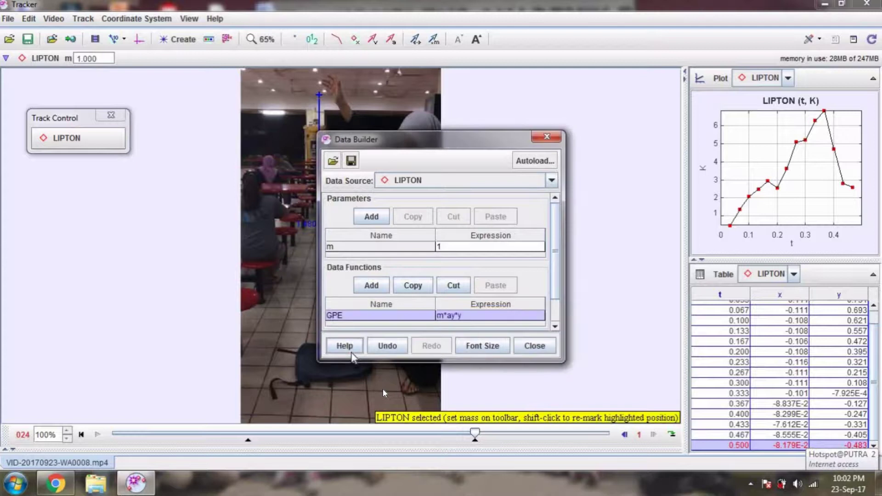
Step: Add a second data function named TME to the LIPTON track
{"action": "left_click", "coordinate": [371, 285]}
{"action": "left_click", "coordinate": [358, 326]}
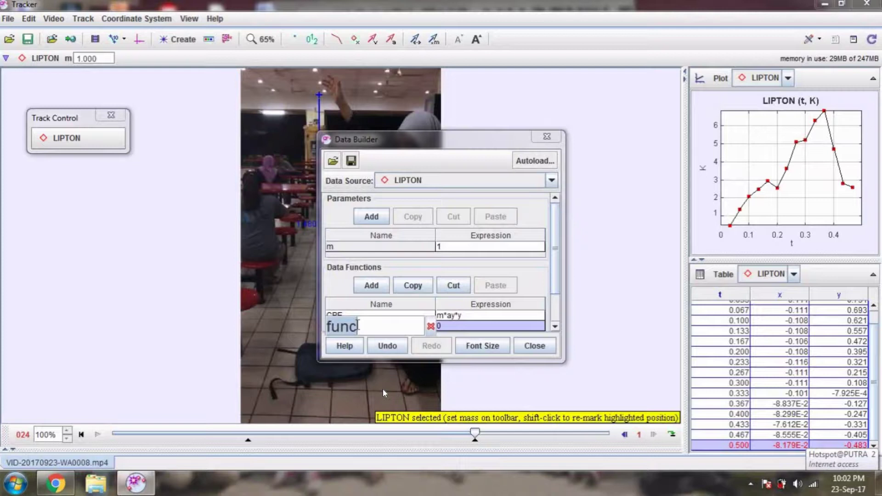
{"action": "type", "text": "TME"}
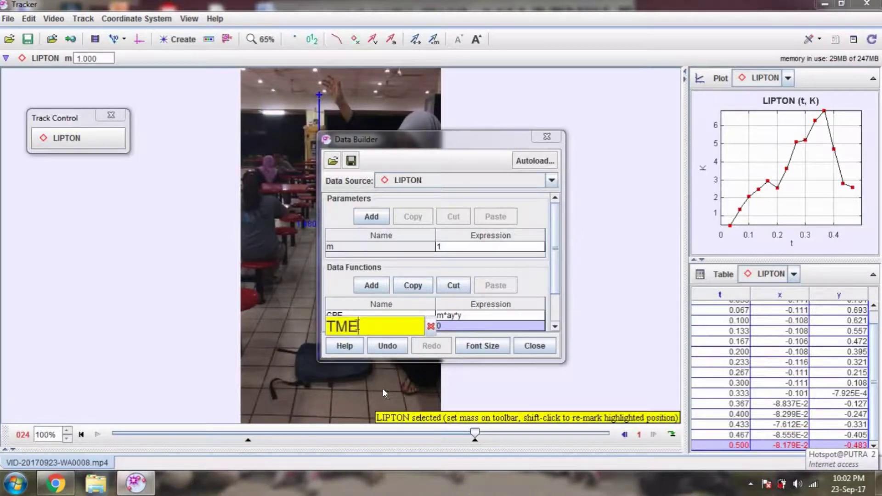
{"action": "key", "text": "Return"}
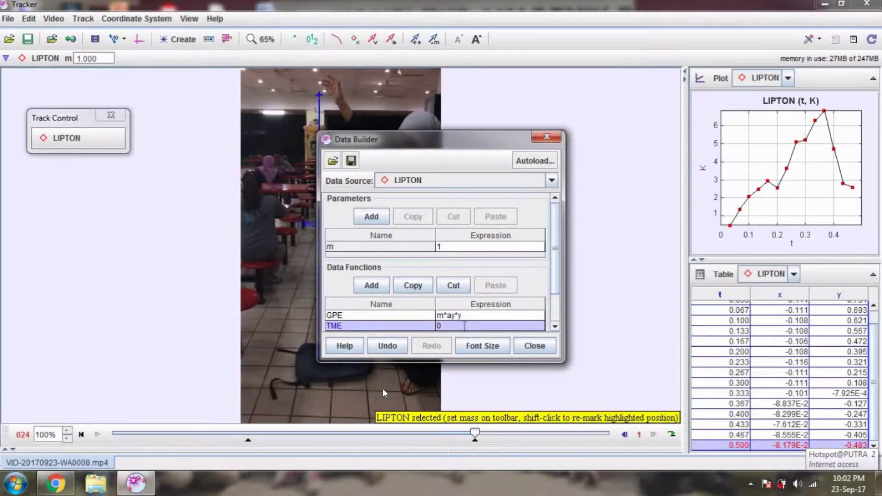
Step: Set the expression of the TME function to K+GPE and close the Data Builder
{"action": "left_click", "coordinate": [464, 325]}
{"action": "left_click", "coordinate": [617, 359]}
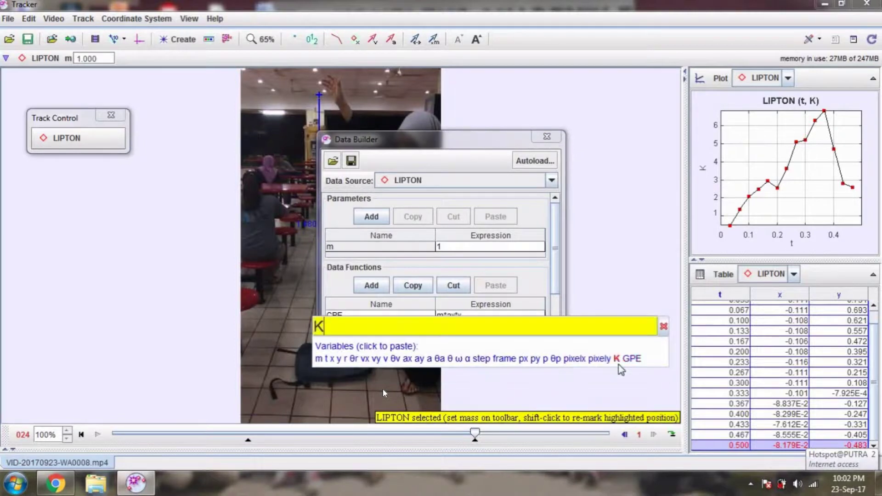
{"action": "type", "text": "+"}
{"action": "left_click", "coordinate": [639, 358]}
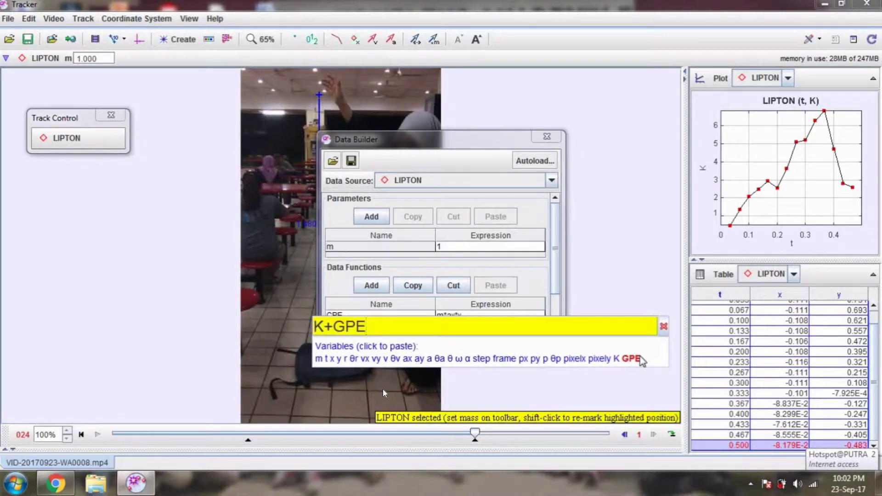
{"action": "key", "text": "Return"}
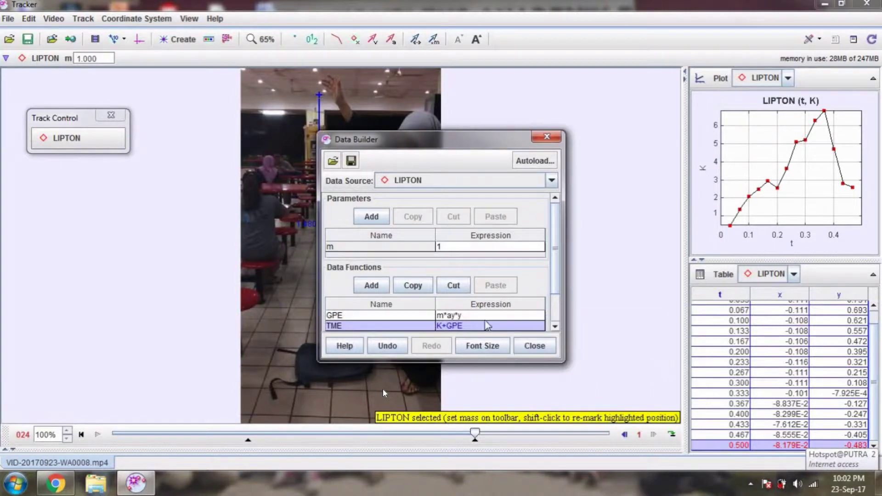
{"action": "left_click", "coordinate": [534, 345]}
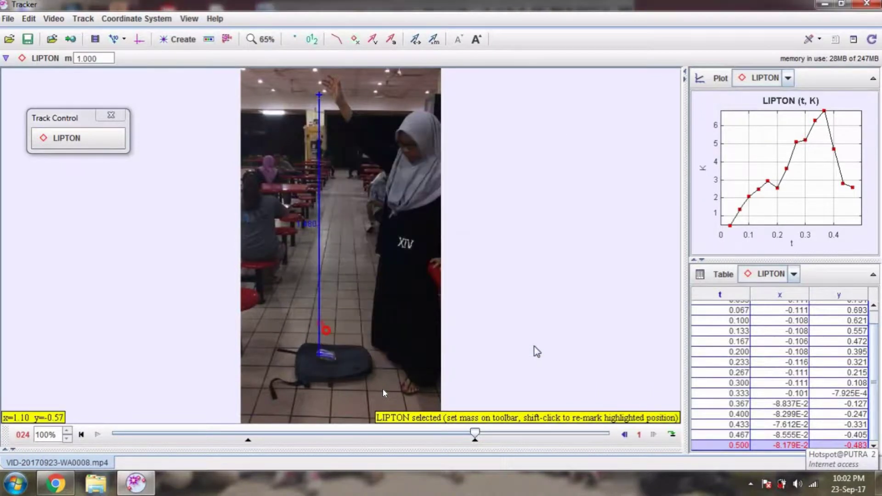
Step: Display GPE against time t in the LIPTON plot
{"action": "left_click", "coordinate": [704, 171]}
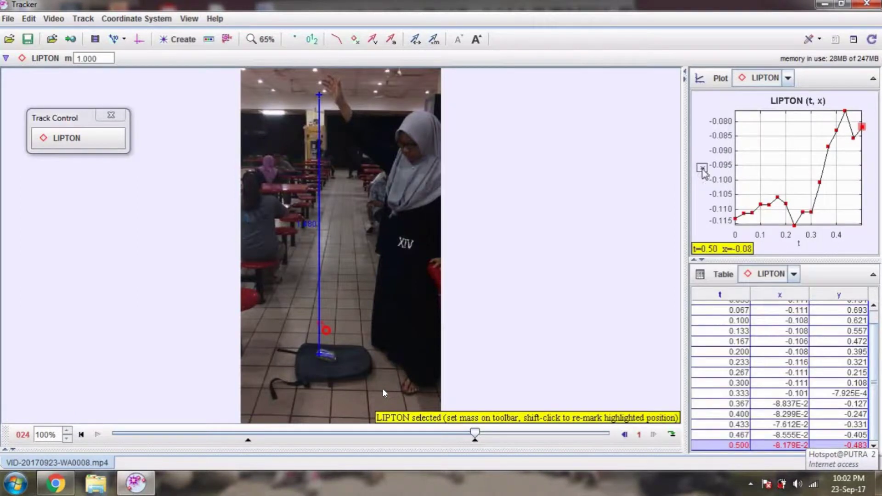
{"action": "left_click", "coordinate": [702, 171]}
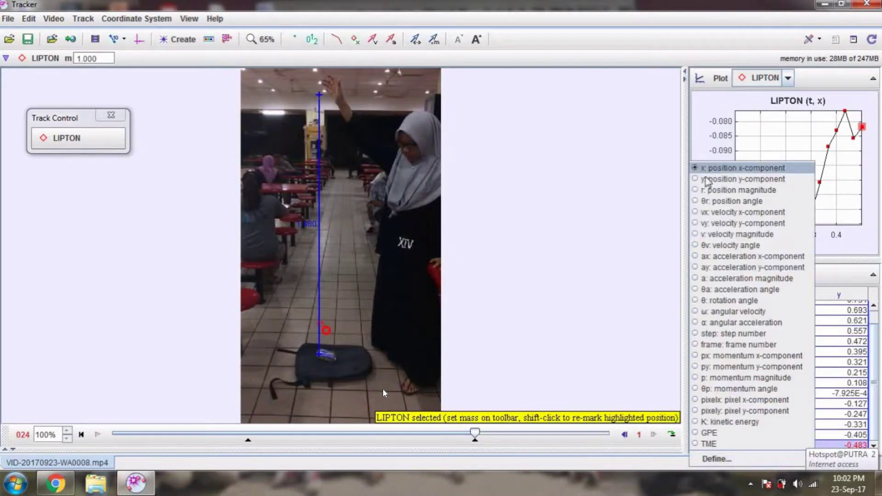
{"action": "left_click", "coordinate": [721, 434]}
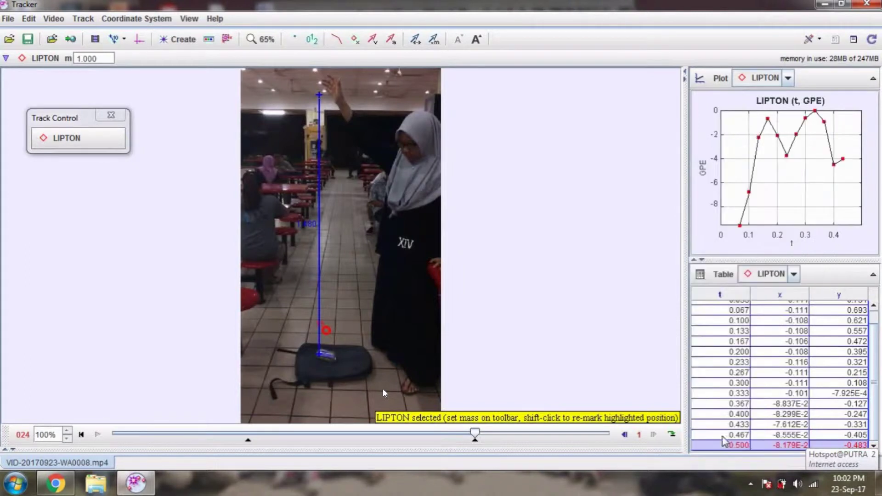
{"action": "left_click", "coordinate": [793, 248]}
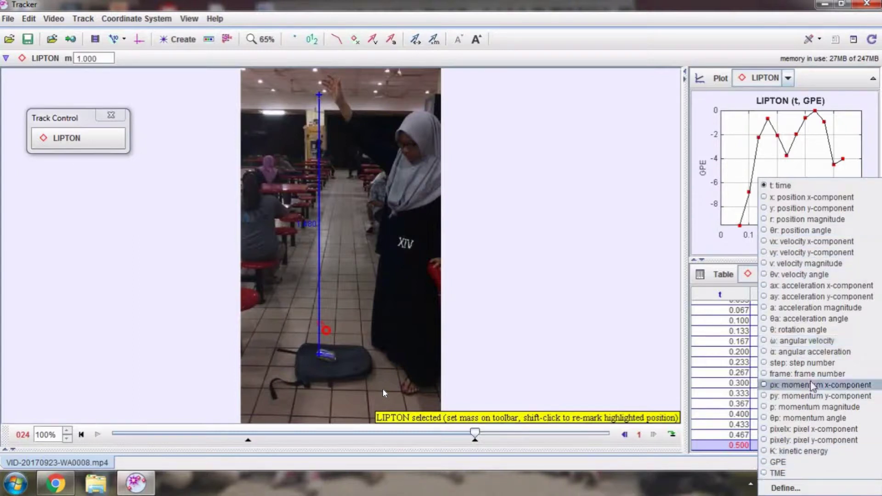
{"action": "left_click", "coordinate": [703, 206]}
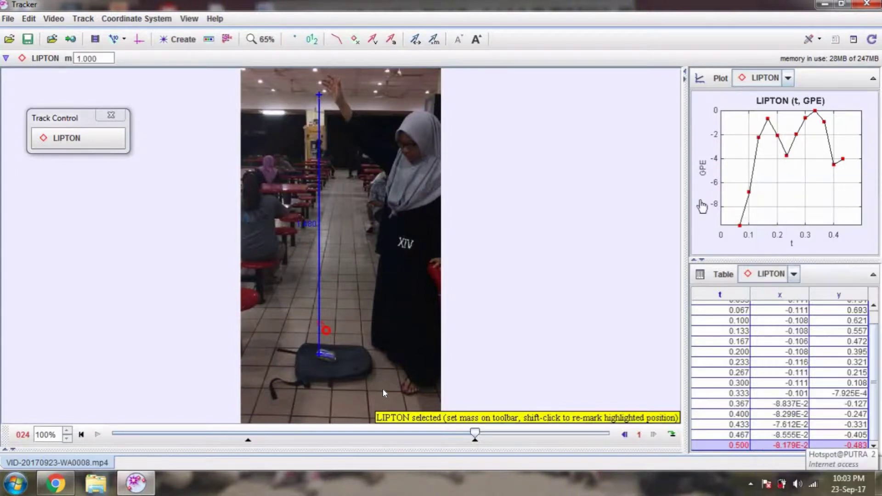
Step: View TME and GPE in turn on the LIPTON plot, and return its vertical variable to kinetic energy K
{"action": "left_click", "coordinate": [703, 170]}
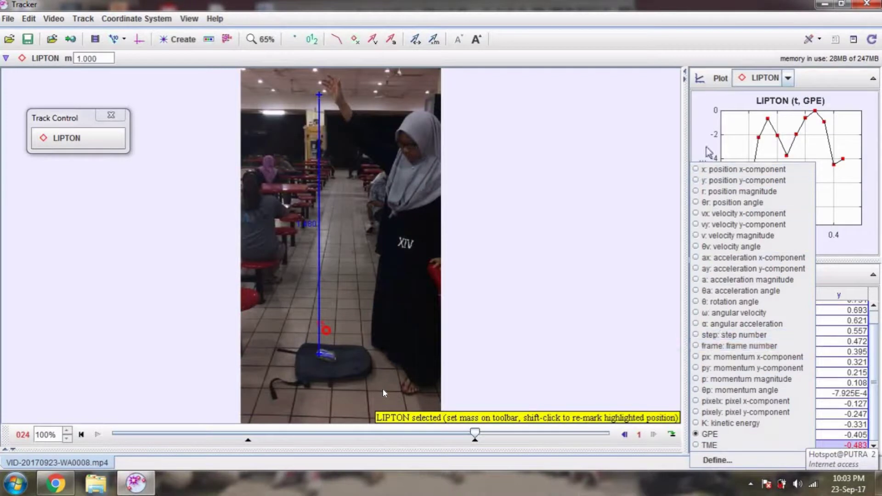
{"action": "left_click", "coordinate": [728, 445]}
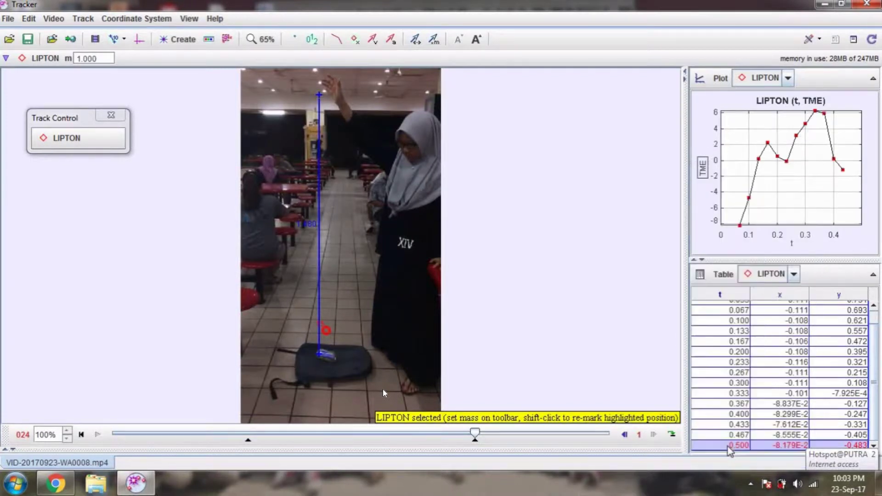
{"action": "left_click", "coordinate": [702, 169]}
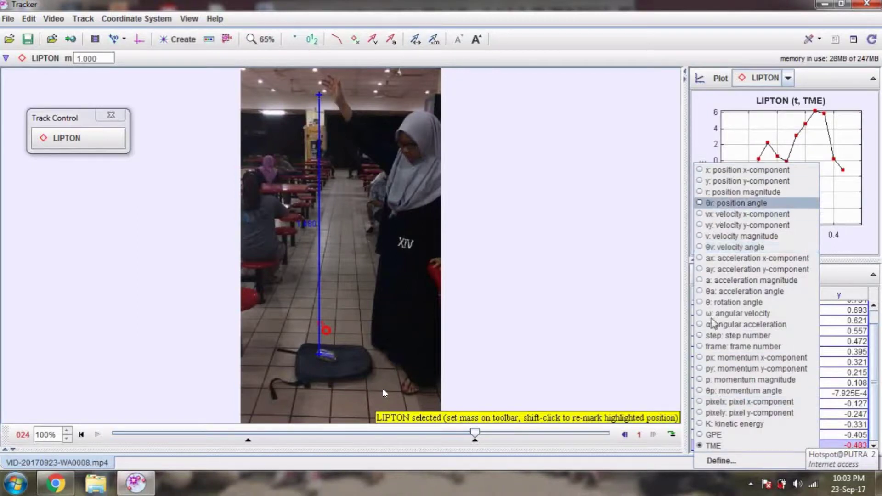
{"action": "left_click", "coordinate": [712, 435]}
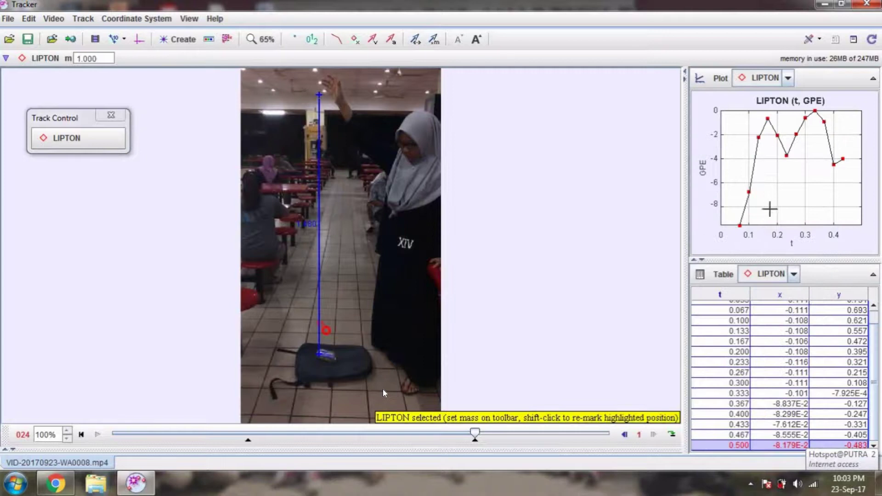
{"action": "left_click", "coordinate": [703, 170]}
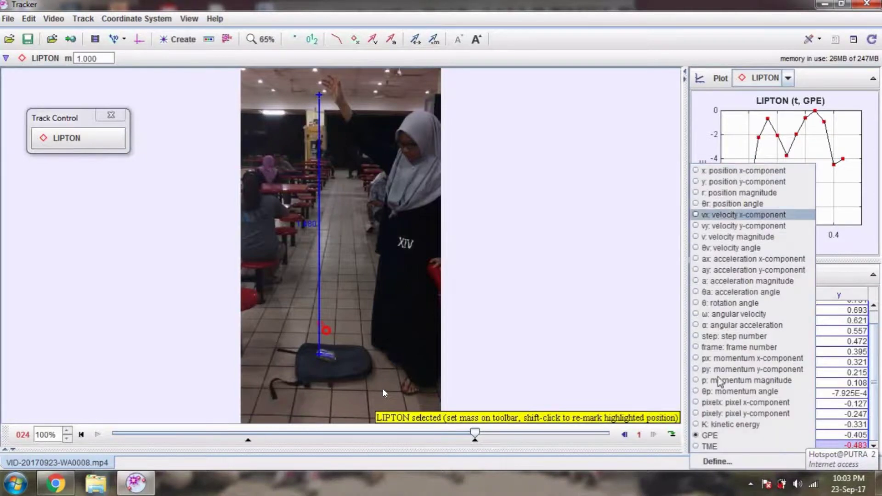
{"action": "left_click", "coordinate": [709, 424]}
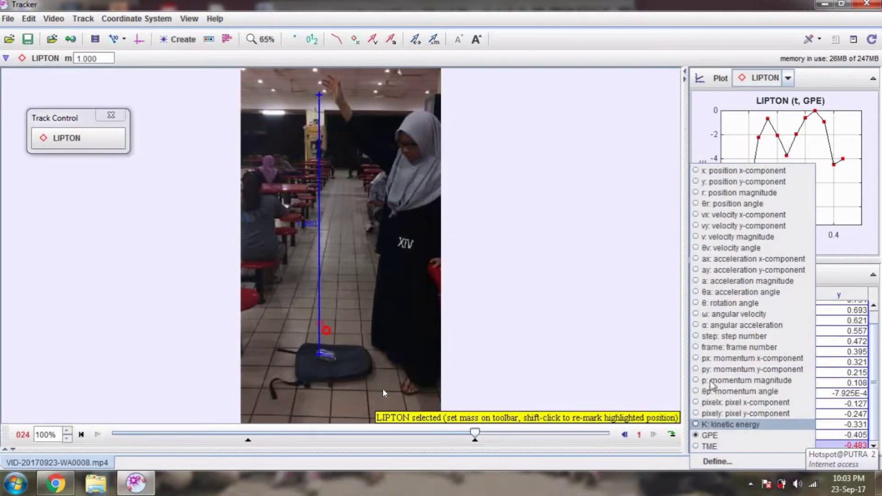
Step: Set the plot view to show three plots of the LIPTON track
{"action": "left_click", "coordinate": [699, 81]}
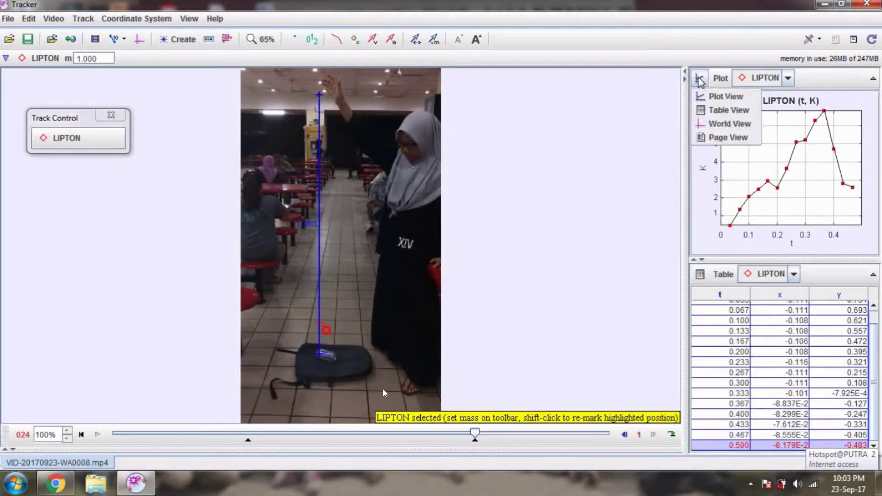
{"action": "left_click", "coordinate": [717, 98]}
{"action": "left_click", "coordinate": [716, 81]}
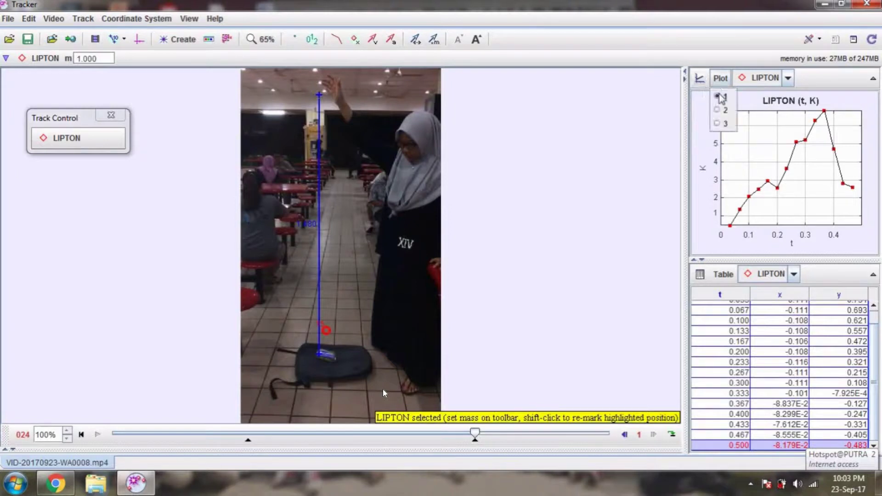
{"action": "left_click", "coordinate": [717, 124]}
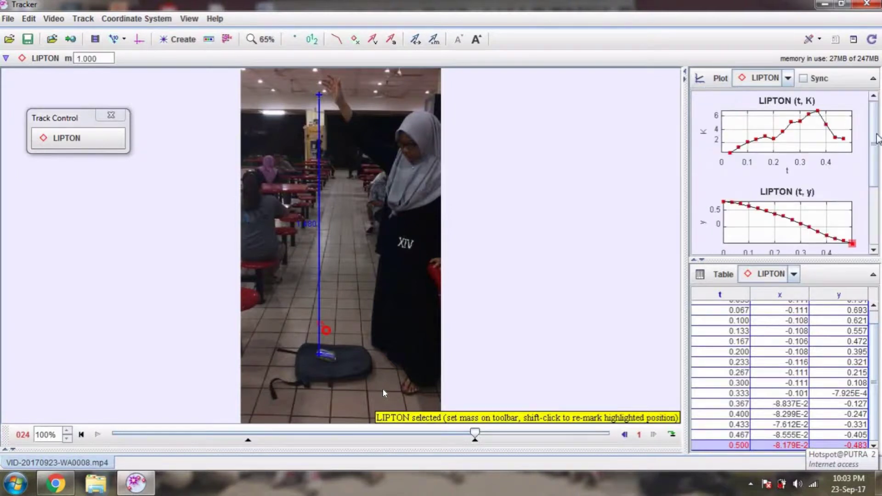
Step: Temporarily widen the plot and table area and examine the K, y and x plots of the LIPTON track
{"action": "mouse_move", "coordinate": [874, 142]}
{"action": "left_mouse_down"}
{"action": "mouse_move", "coordinate": [877, 213]}
{"action": "mouse_move", "coordinate": [875, 133]}
{"action": "left_mouse_up"}
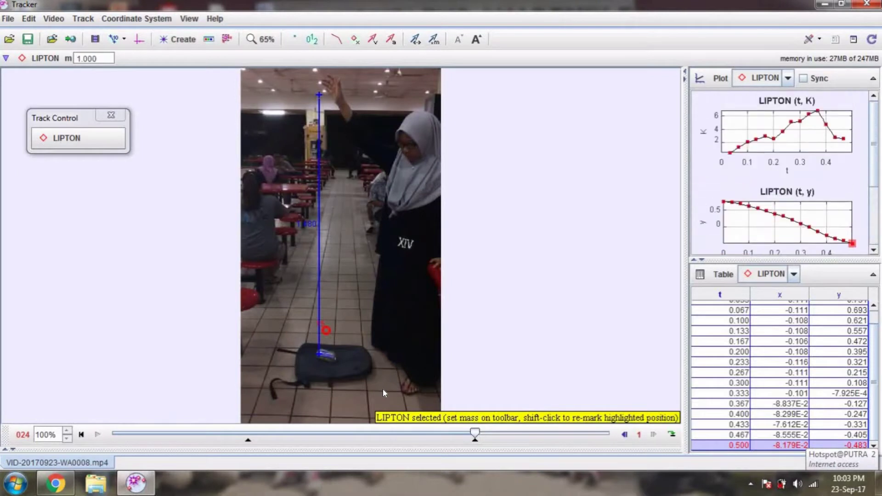
{"action": "left_click", "coordinate": [809, 79]}
{"action": "scroll", "coordinate": [711, 173], "scroll_direction": "down", "scroll_amount": 3}
{"action": "scroll", "coordinate": [711, 174], "scroll_direction": "up", "scroll_amount": 3}
{"action": "left_click_drag", "start_coordinate": [377, 131], "coordinate": [199, 131]}
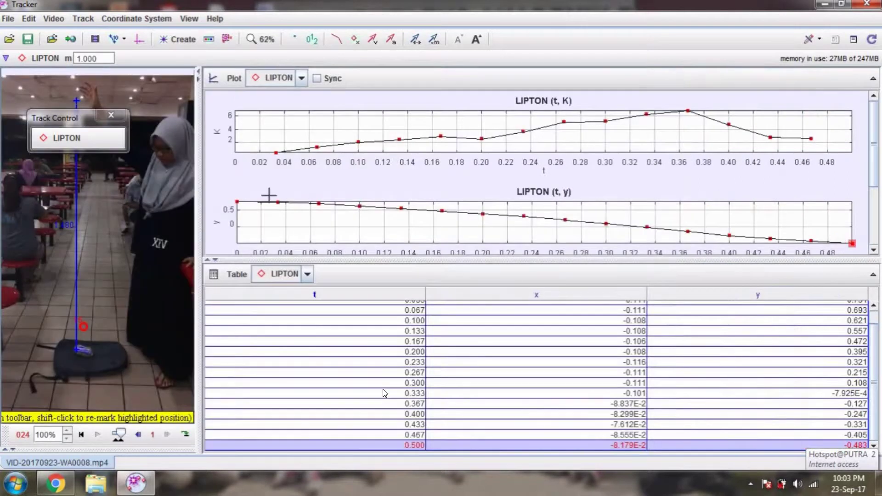
{"action": "scroll", "coordinate": [838, 190], "scroll_direction": "down", "scroll_amount": 5}
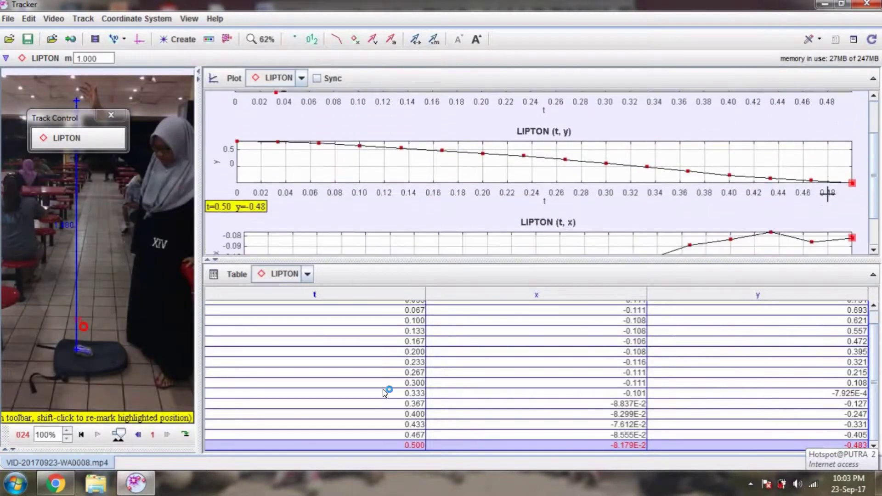
{"action": "scroll", "coordinate": [827, 197], "scroll_direction": "up", "scroll_amount": 4}
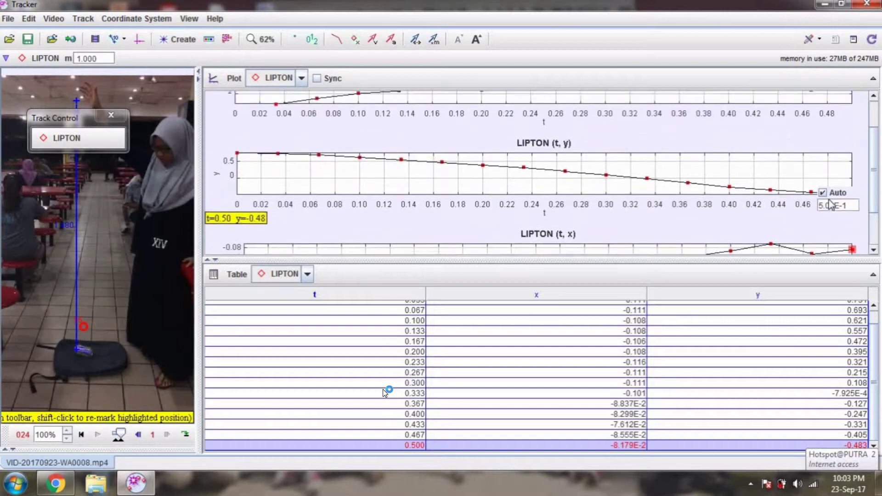
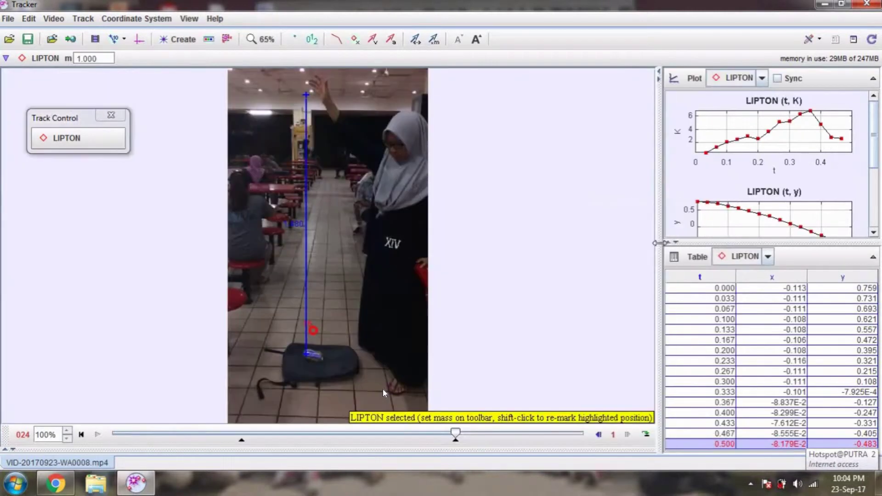
{"action": "scroll", "coordinate": [788, 202], "scroll_direction": "down", "scroll_amount": 5}
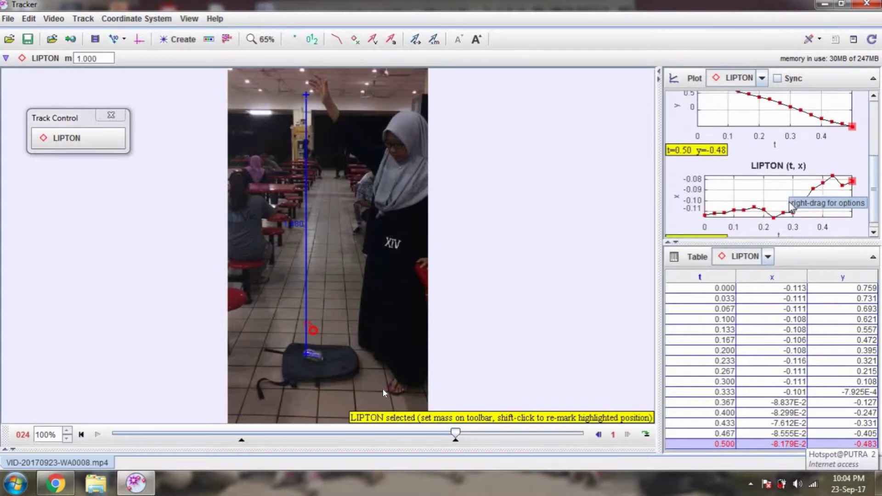
{"action": "scroll", "coordinate": [789, 204], "scroll_direction": "up", "scroll_amount": 3}
{"action": "scroll", "coordinate": [787, 201], "scroll_direction": "up", "scroll_amount": 2}
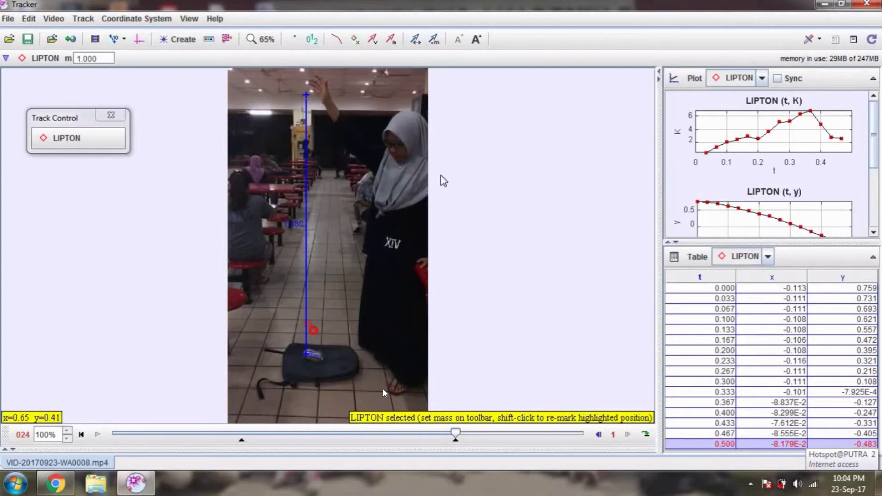
Step: Play the clip from its start frame, enlarge the plot area until all three plots fit, and replay the clip from the start
{"action": "left_click", "coordinate": [81, 435]}
{"action": "left_click", "coordinate": [98, 435]}
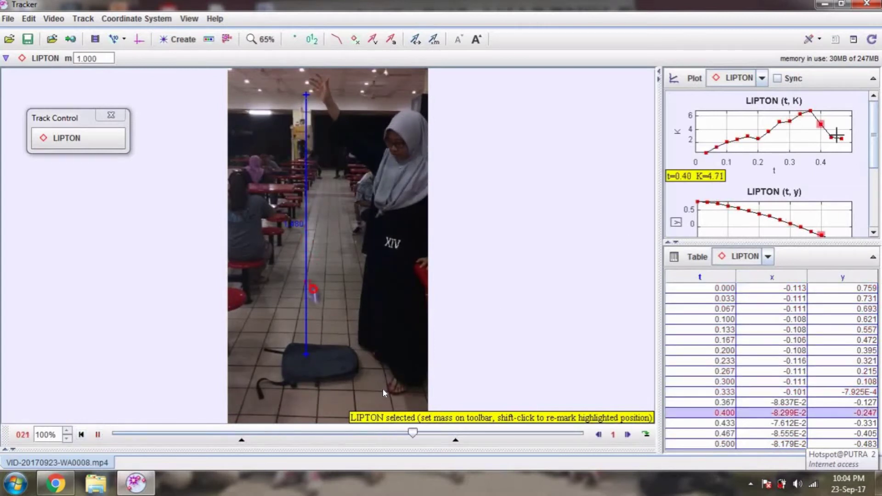
{"action": "left_click", "coordinate": [81, 434]}
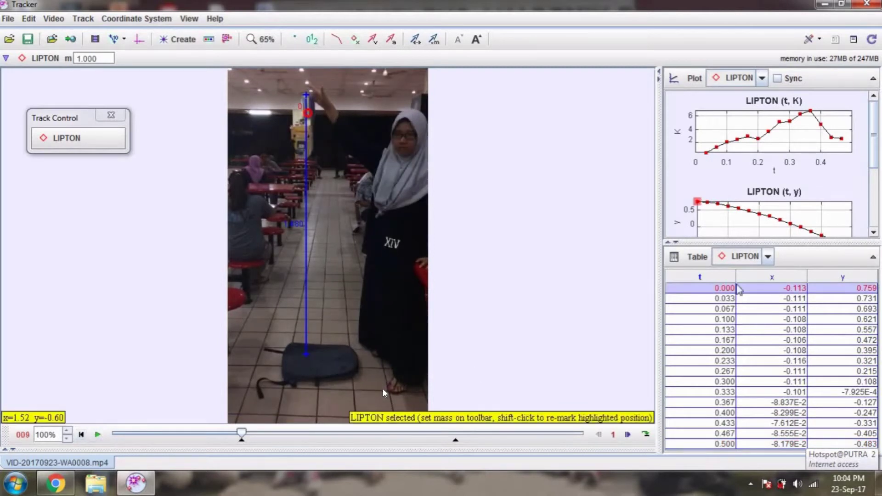
{"action": "left_click_drag", "start_coordinate": [730, 266], "coordinate": [730, 392]}
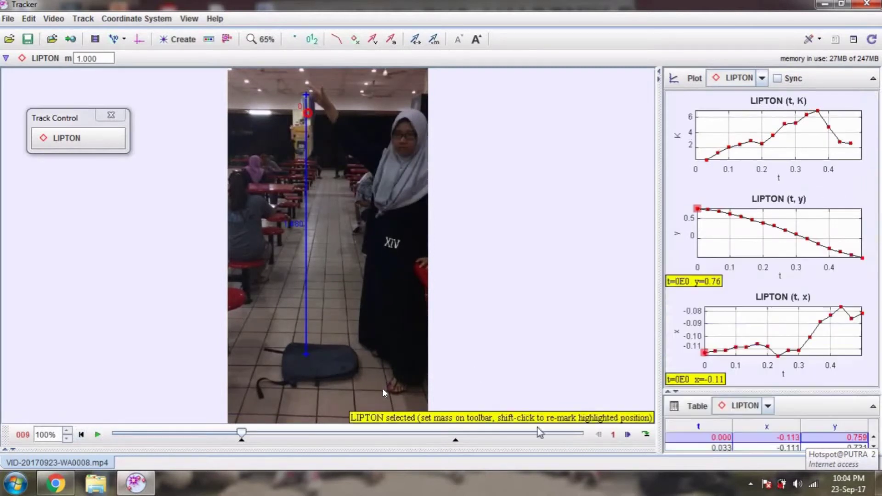
{"action": "left_click", "coordinate": [98, 435]}
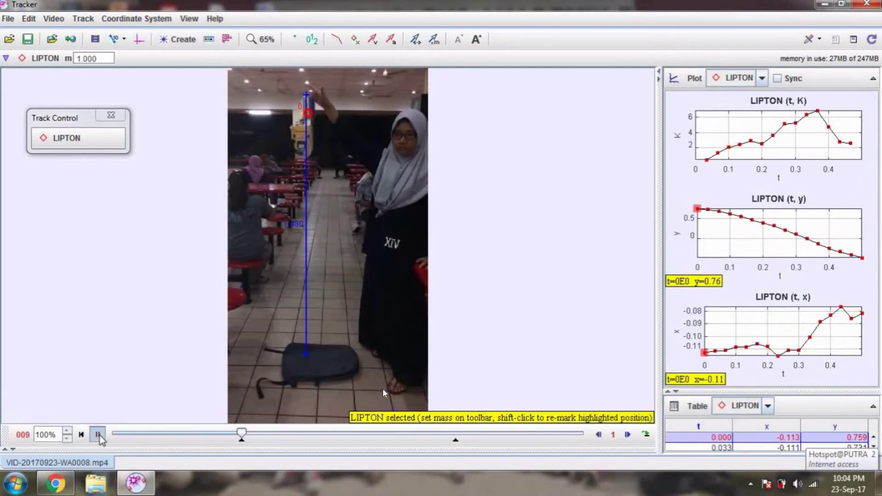